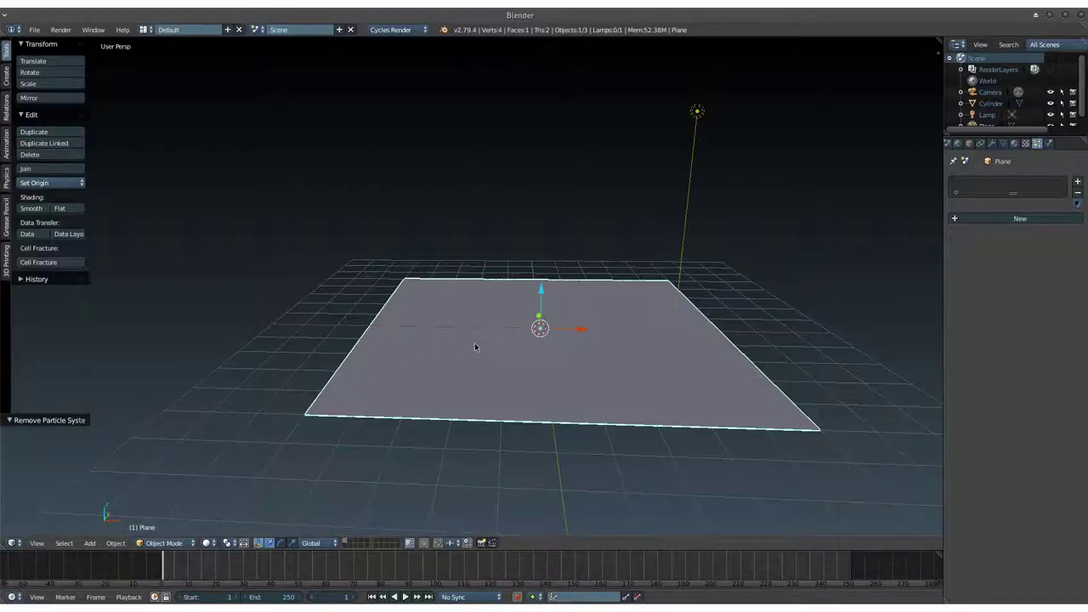
Add a particle system to the plane with lifetime 250 and gravity weight 0.
mouse_move(474, 343)
middle_down()
mouse_move(505, 332)
mouse_move(493, 337)
mouse_move(498, 323)
mouse_move(481, 335)
mouse_move(483, 362)
mouse_move(499, 323)
mouse_move(489, 319)
middle_up()
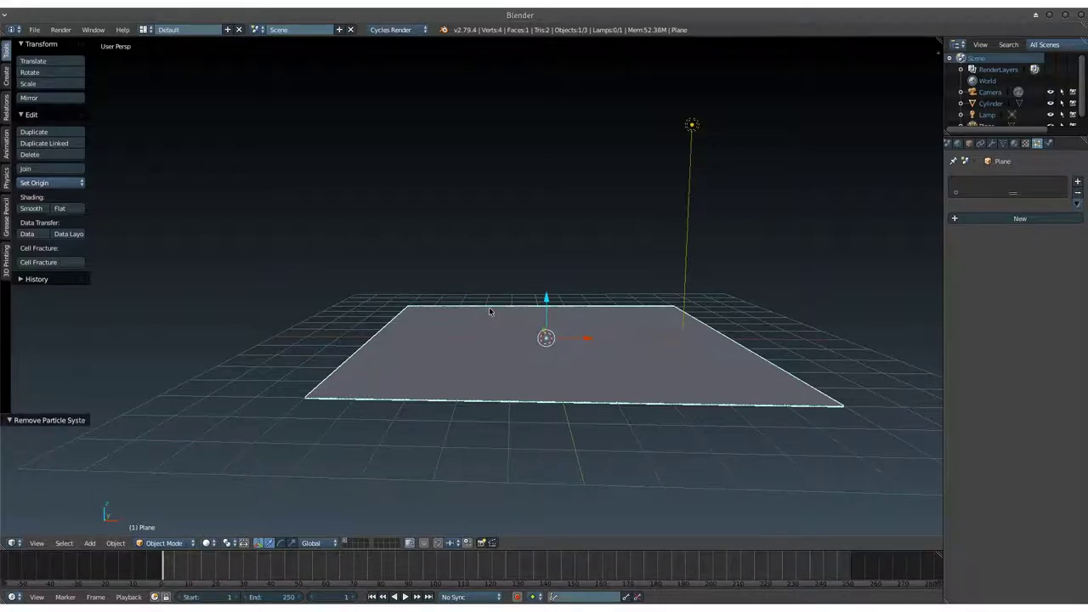
mouse_move(491, 321)
middle_down()
mouse_move(519, 309)
mouse_move(473, 316)
mouse_move(490, 311)
mouse_move(487, 323)
mouse_move(484, 315)
middle_up()
scroll(488, 316, up, 2)
scroll(491, 315, up, 2)
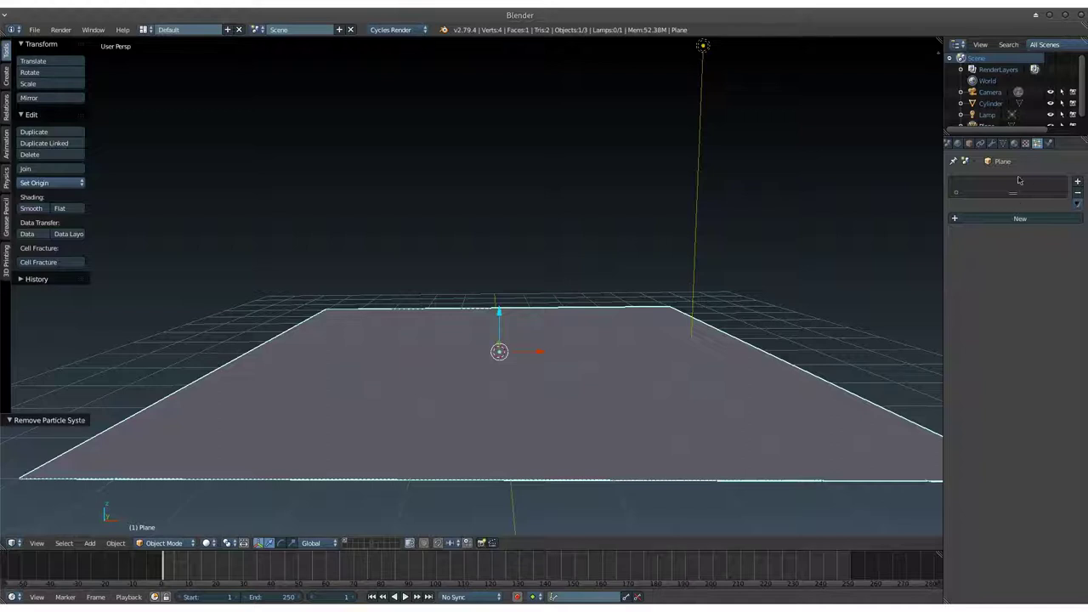
click(1017, 219)
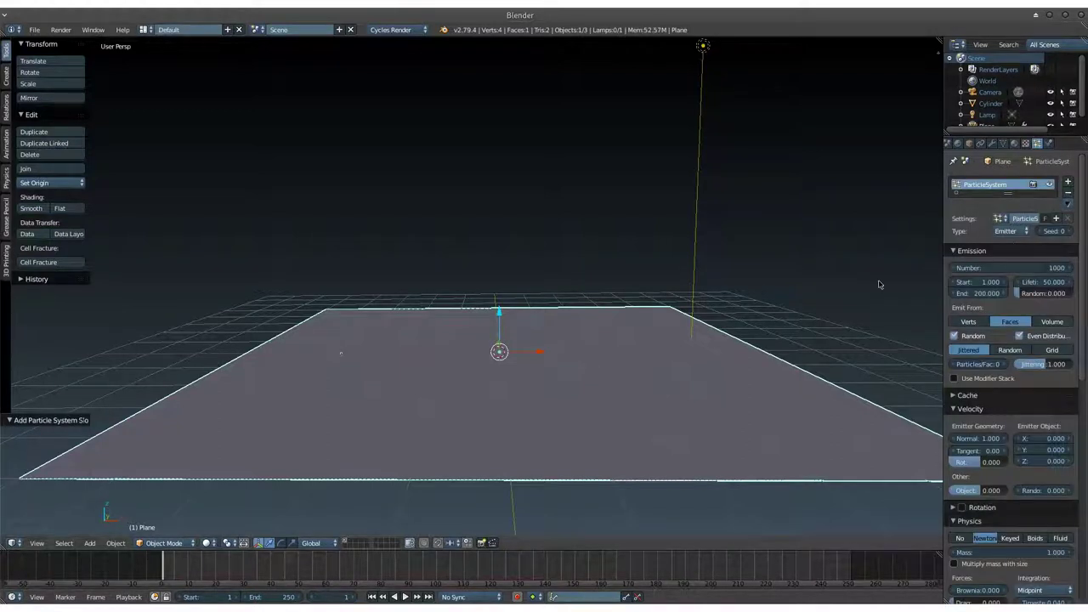
key(2)
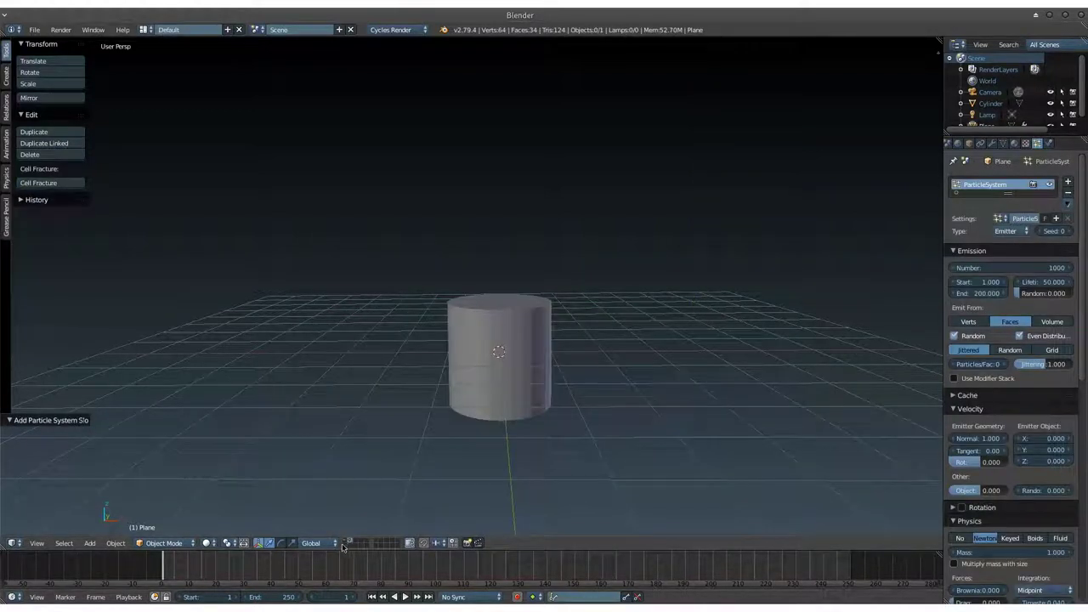
click(346, 540)
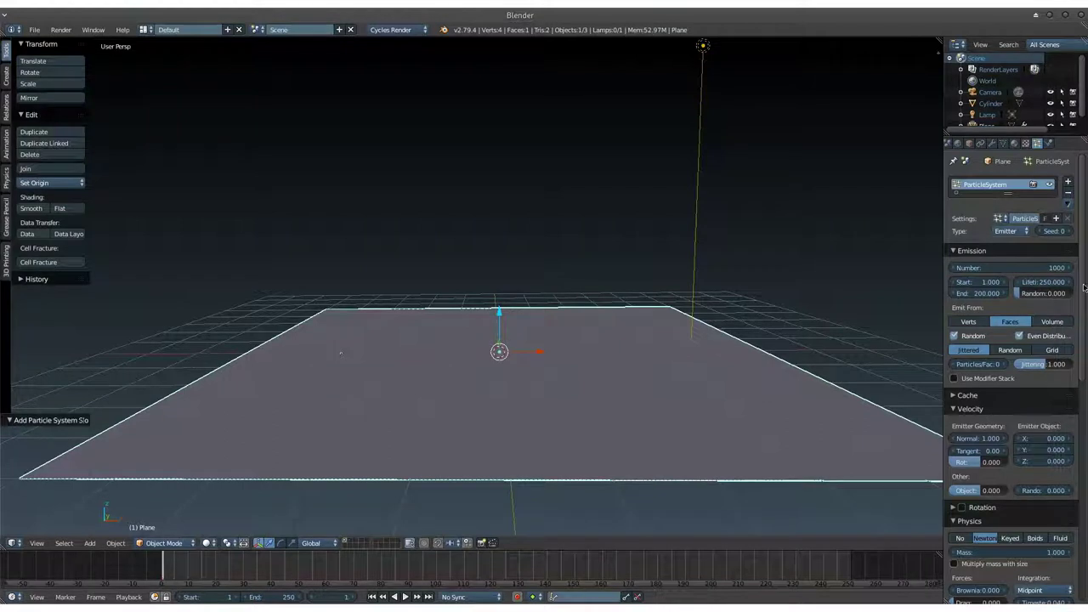
Set the particles' force field Type 1 to Lennard-Jones.
drag(1085, 289, 1087, 496)
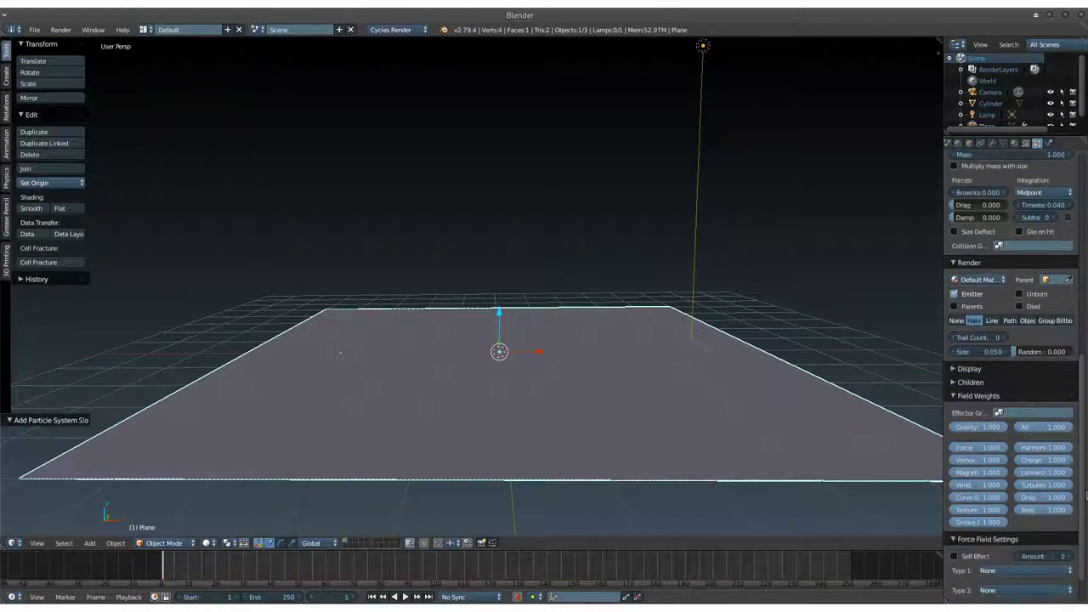
scroll(1047, 464, down, 2)
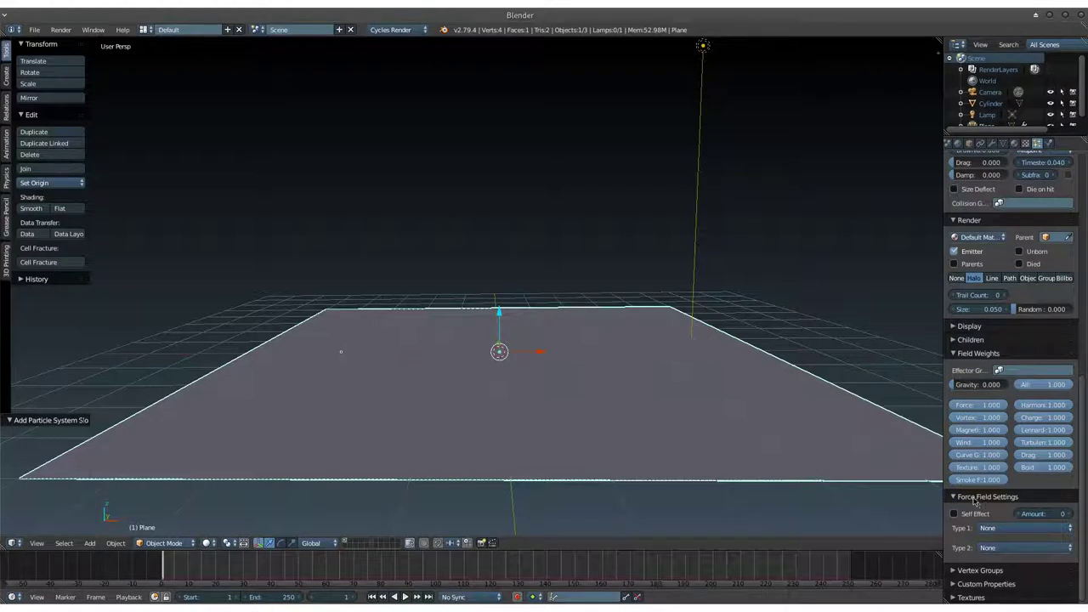
click(993, 530)
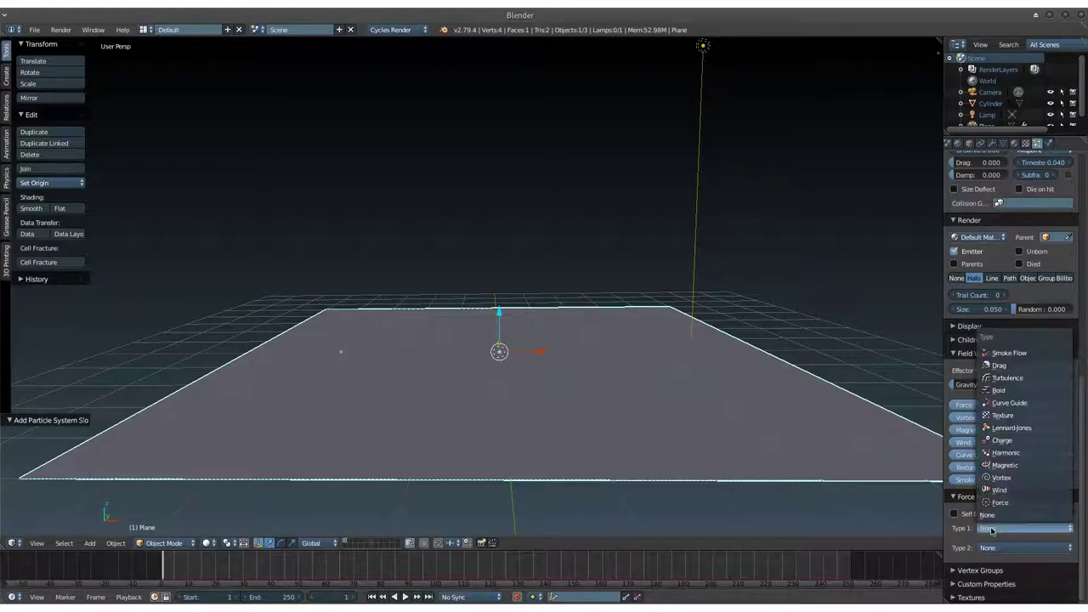
click(1015, 429)
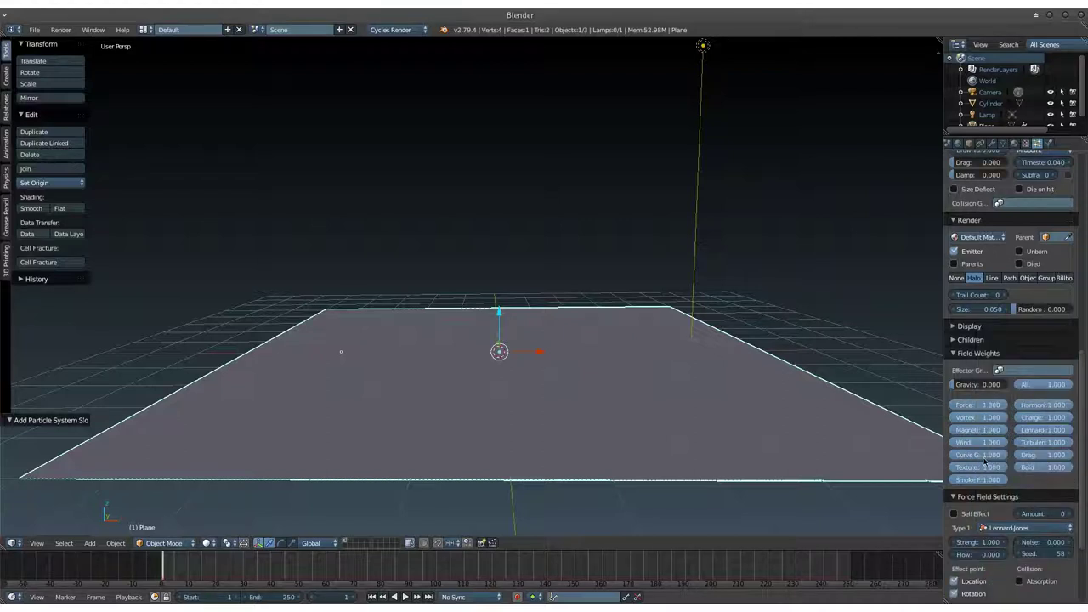
key(shift+a)
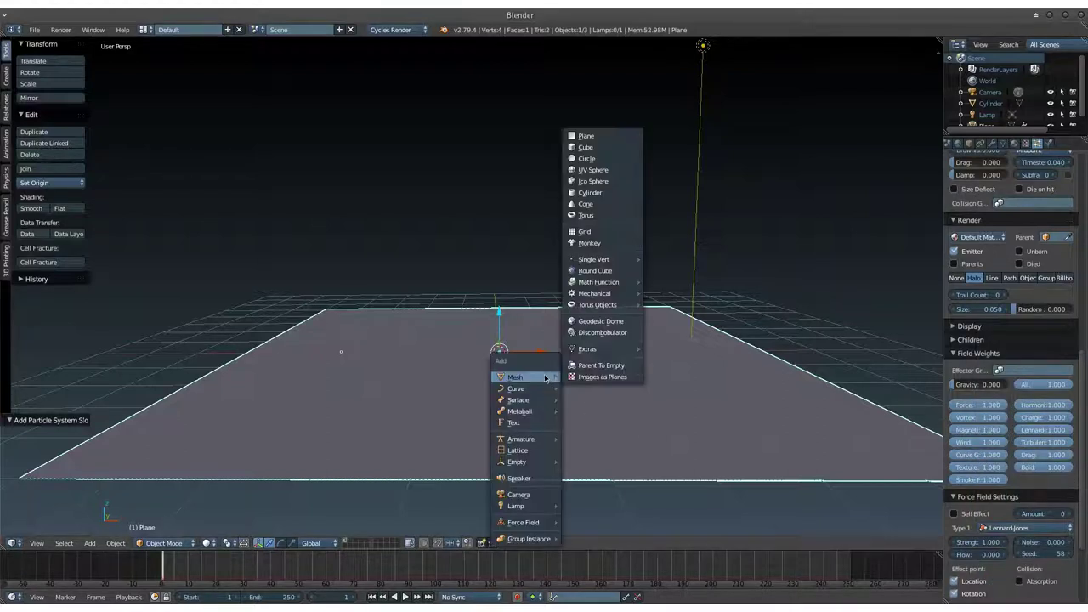
Add a torus at the plane's centre with a Lennard-Jones force field, then reselect the plane.
click(609, 219)
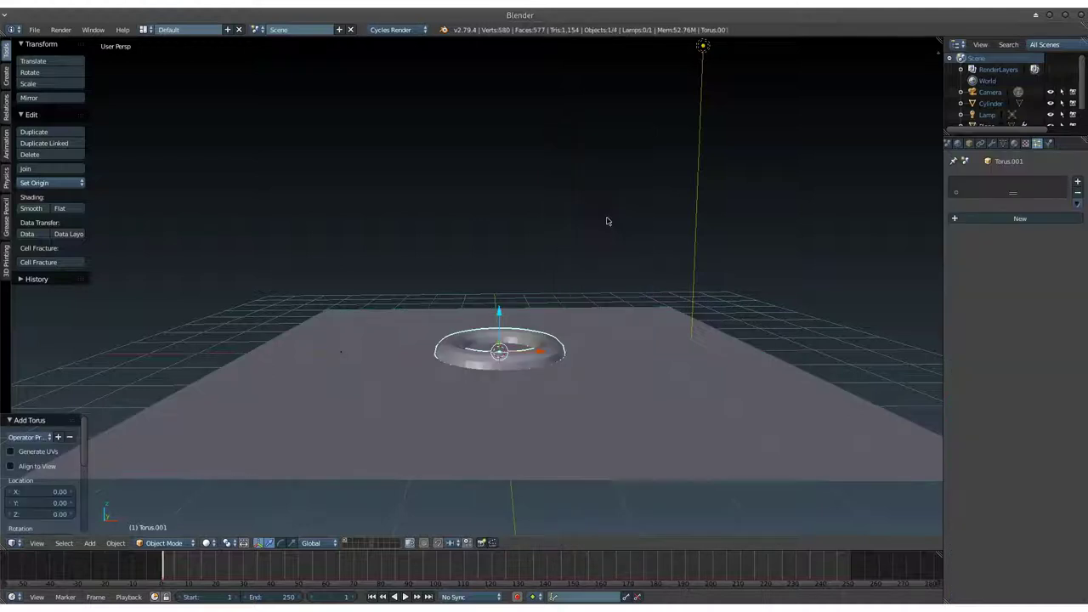
click(1050, 144)
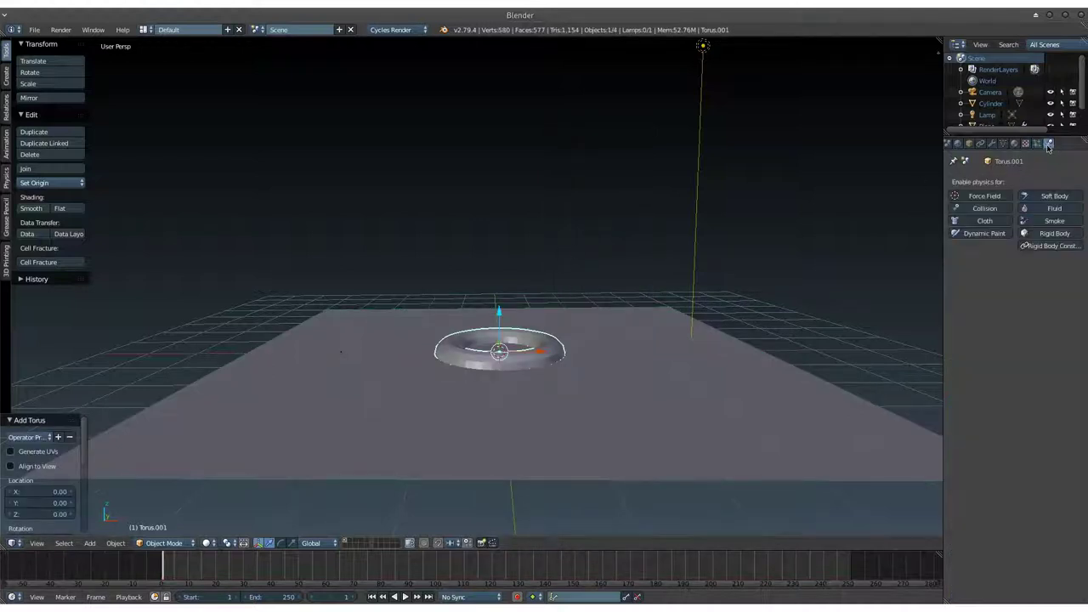
click(980, 197)
click(1003, 284)
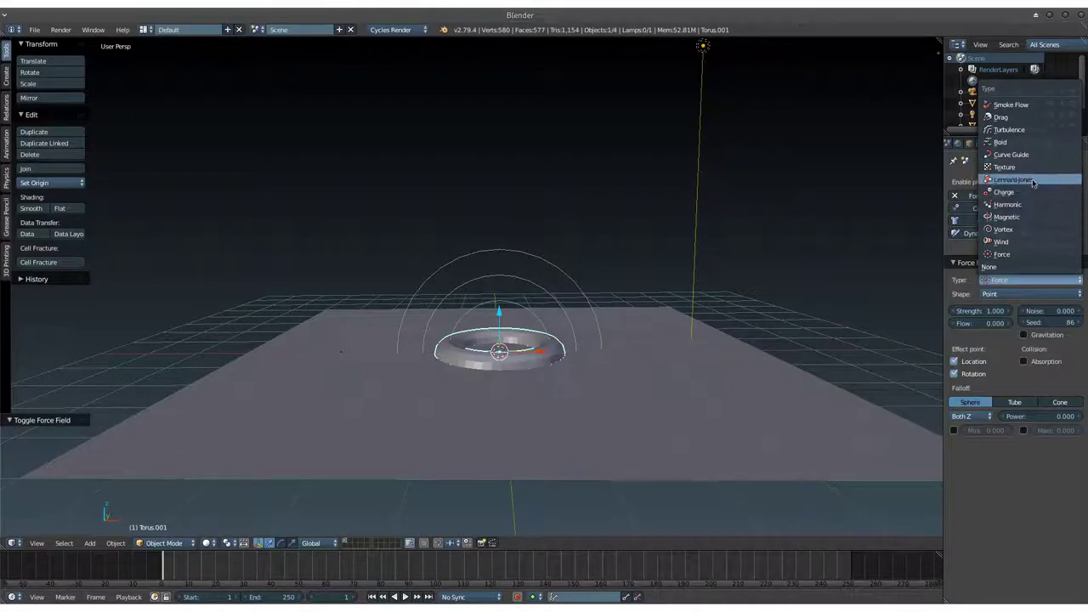
click(1033, 182)
middle_drag(566, 327, 609, 299)
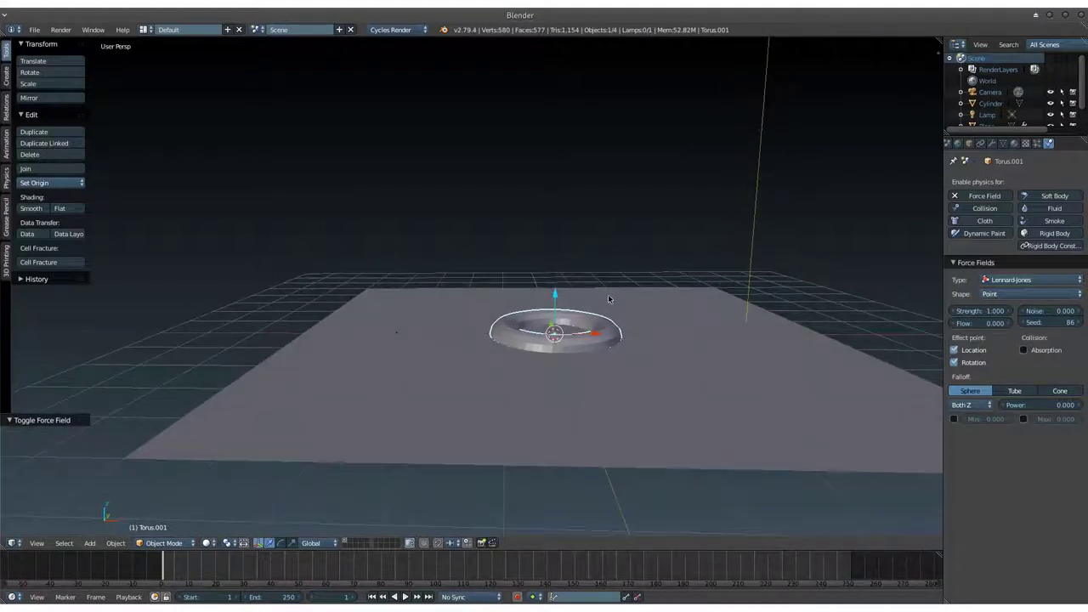
right_click(671, 355)
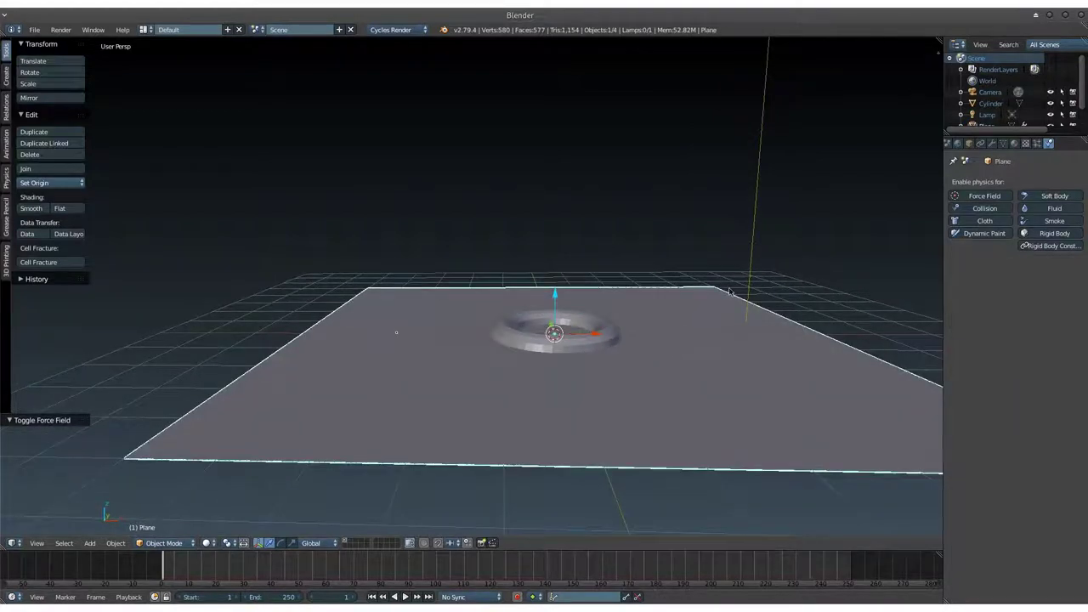
Set the plane's particle force strength to -100 and the torus field strength to 1000.
click(1037, 143)
drag(1082, 179, 1086, 371)
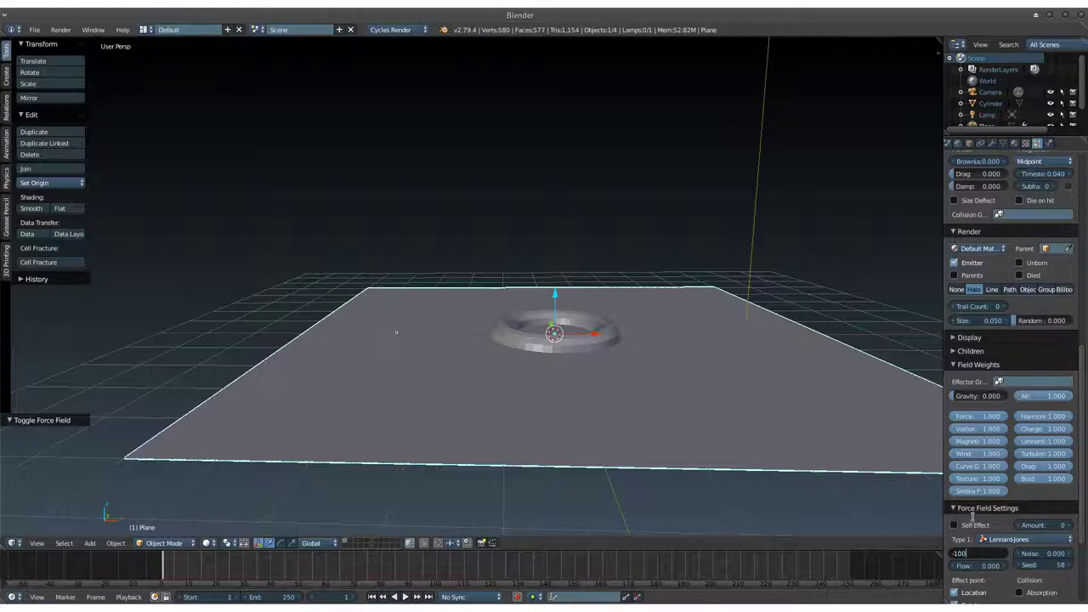
right_click(609, 341)
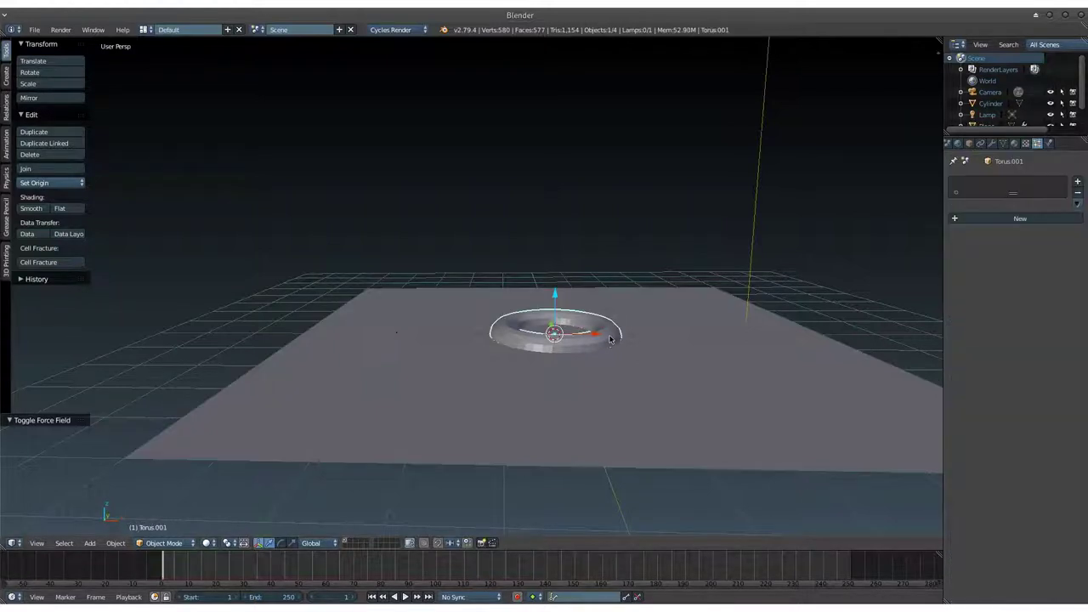
click(1050, 144)
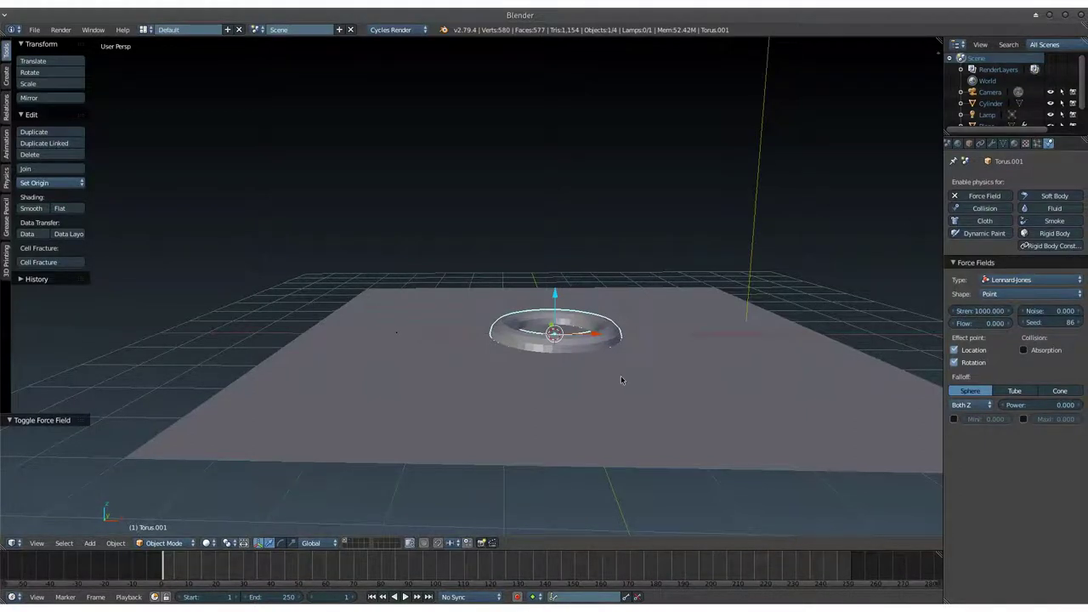
middle_drag(620, 380, 638, 329)
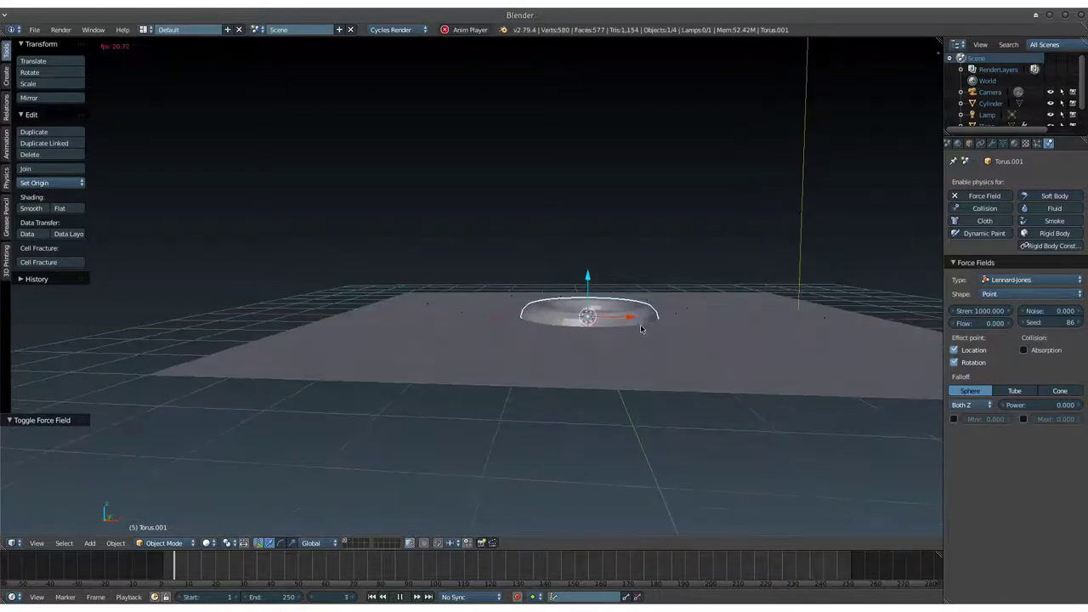
Render the plane's particles as Object instances of the Cylinder.
click(1038, 143)
click(986, 125)
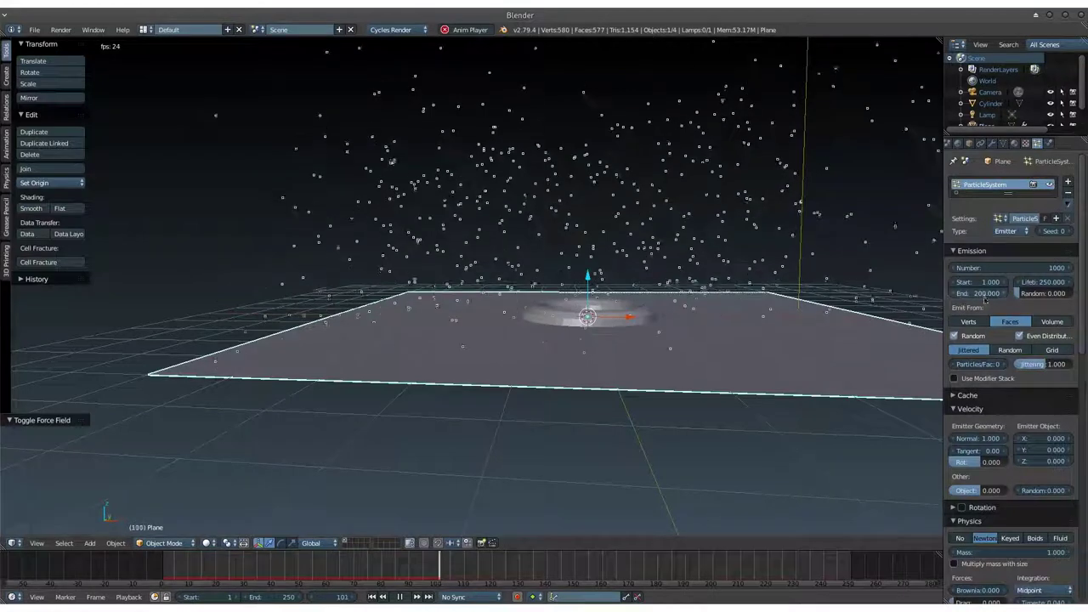
scroll(1084, 443, down, 5)
scroll(1084, 444, down, 2)
click(1028, 380)
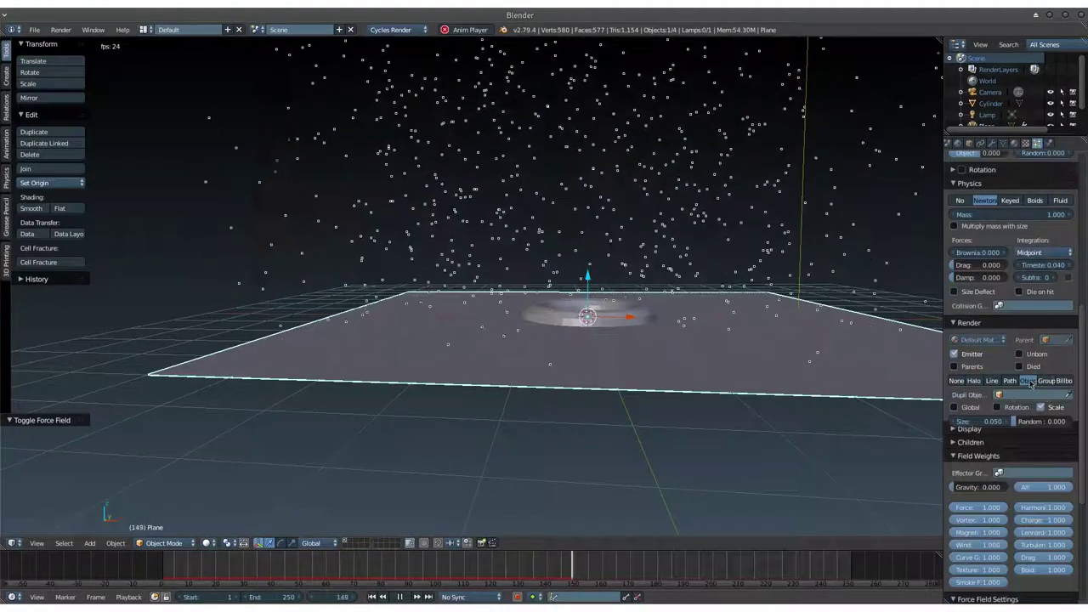
click(1038, 395)
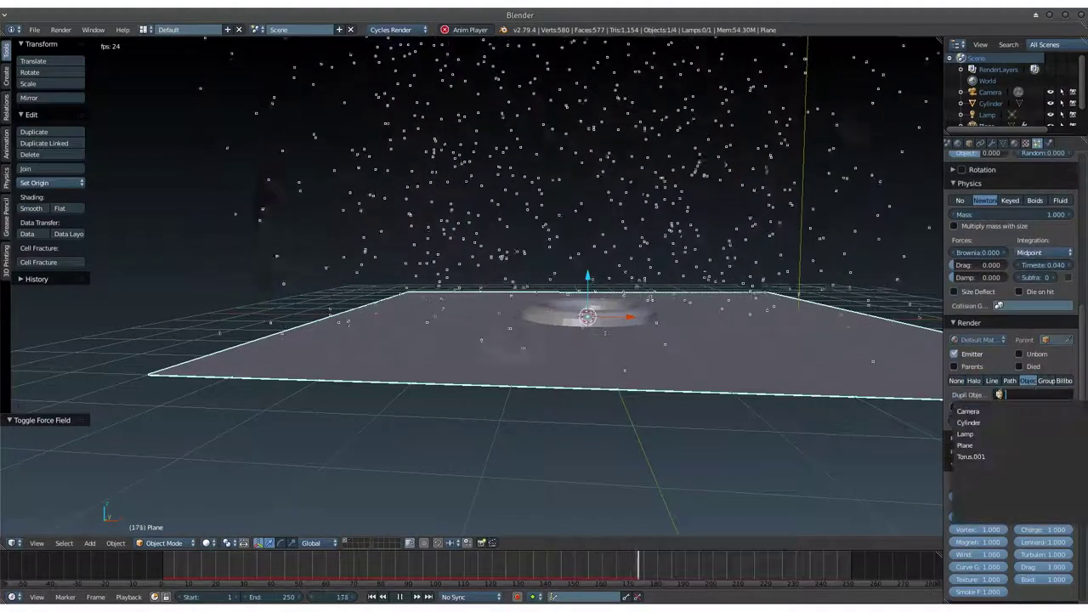
click(990, 422)
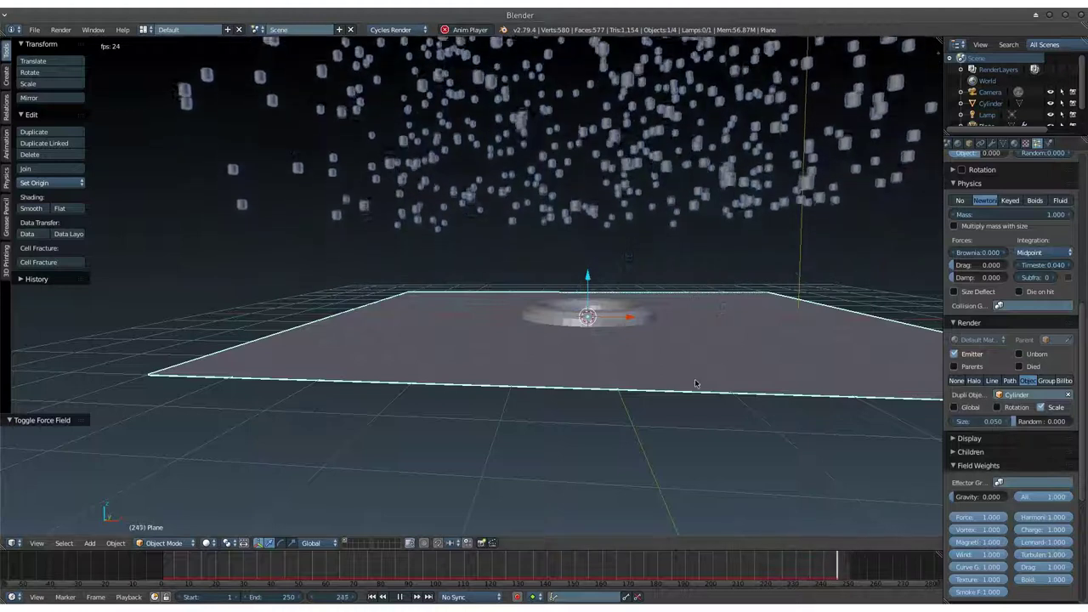
middle_drag(748, 391, 719, 382)
right_click(617, 298)
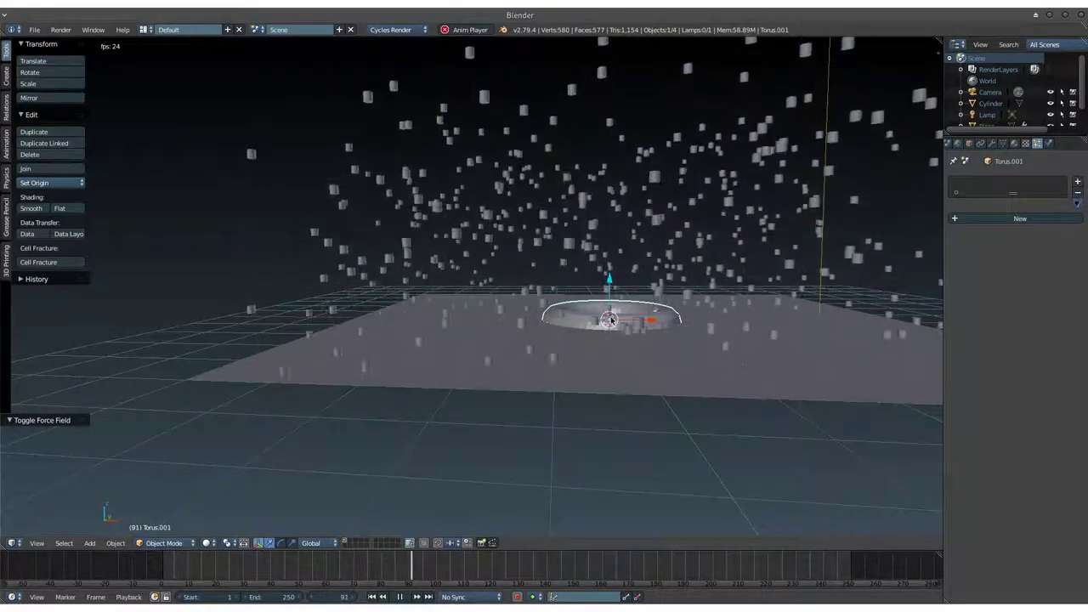
Change the torus force field shape to Surface, then to Plane.
click(1049, 143)
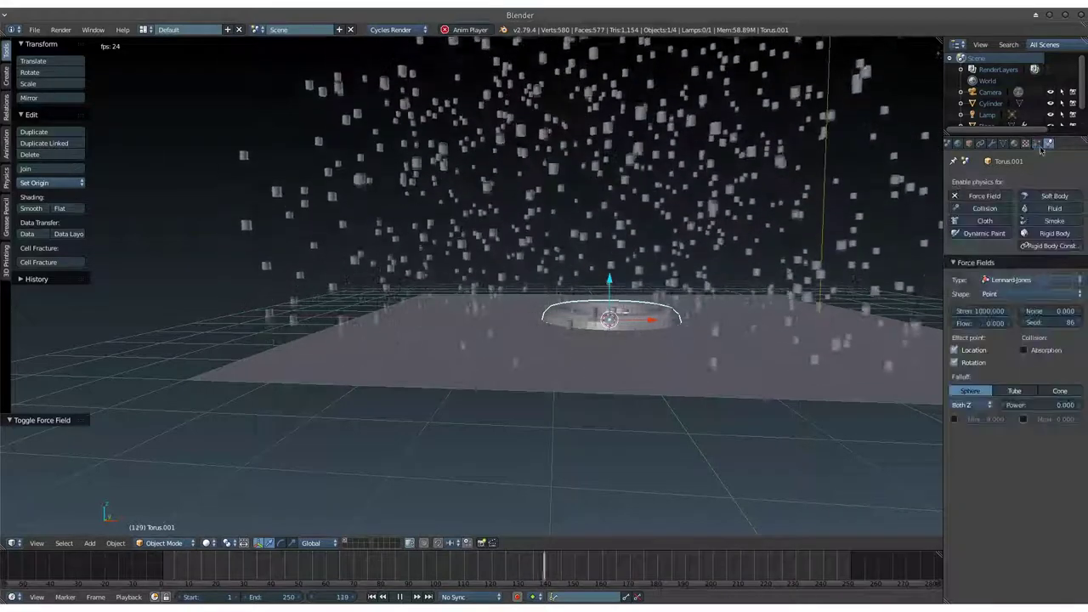
click(996, 294)
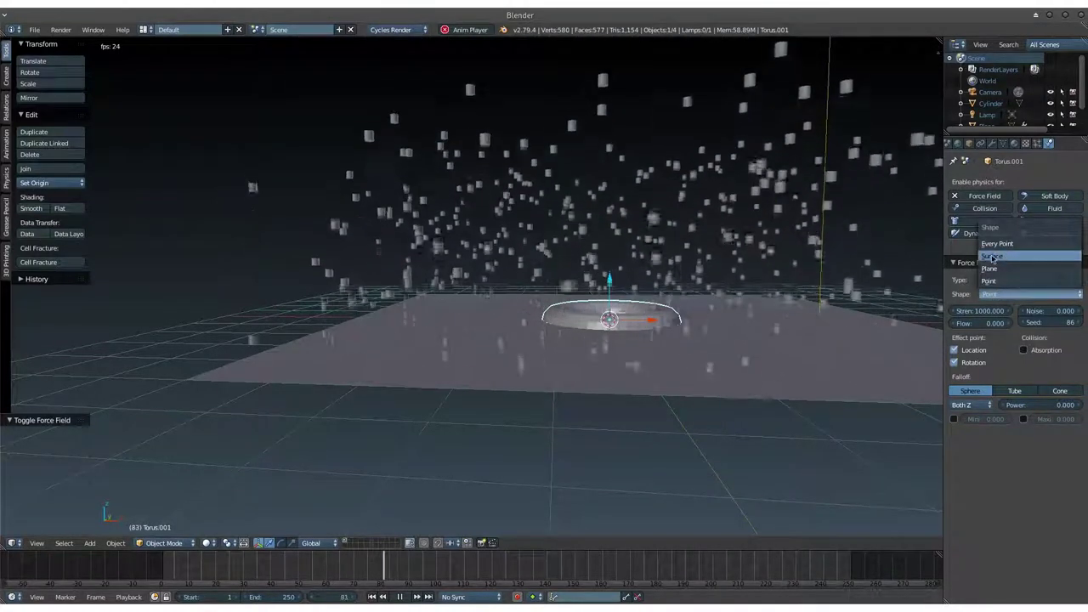
click(1004, 258)
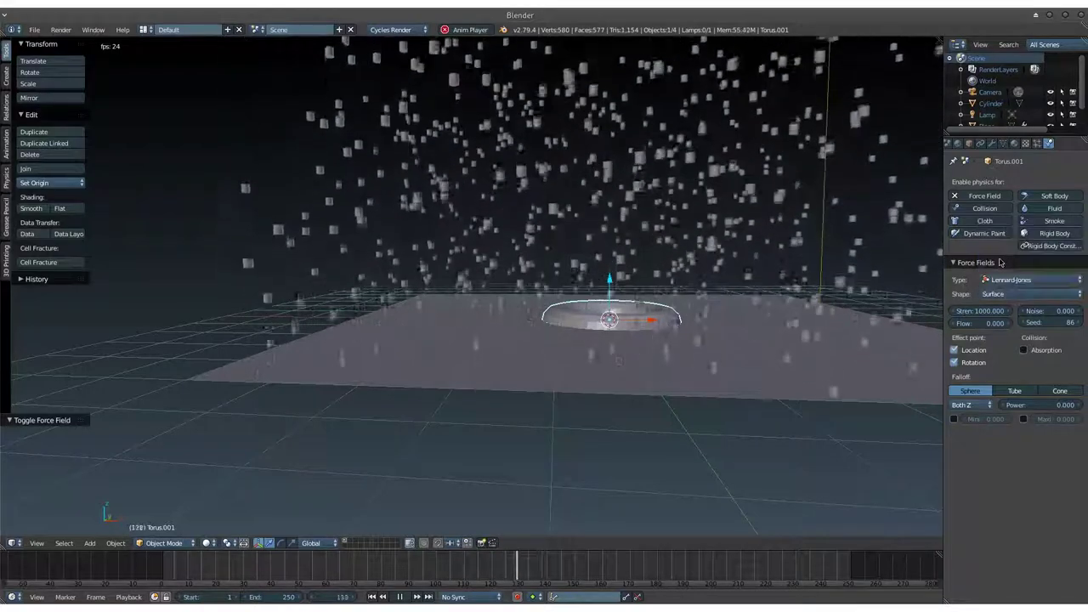
middle_drag(800, 339, 776, 304)
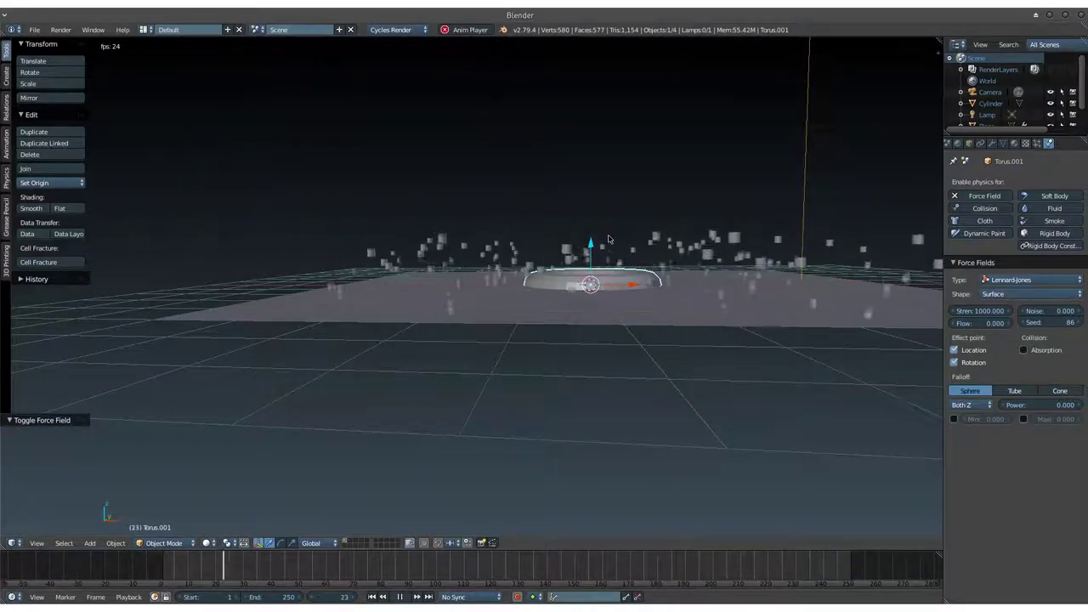
click(991, 295)
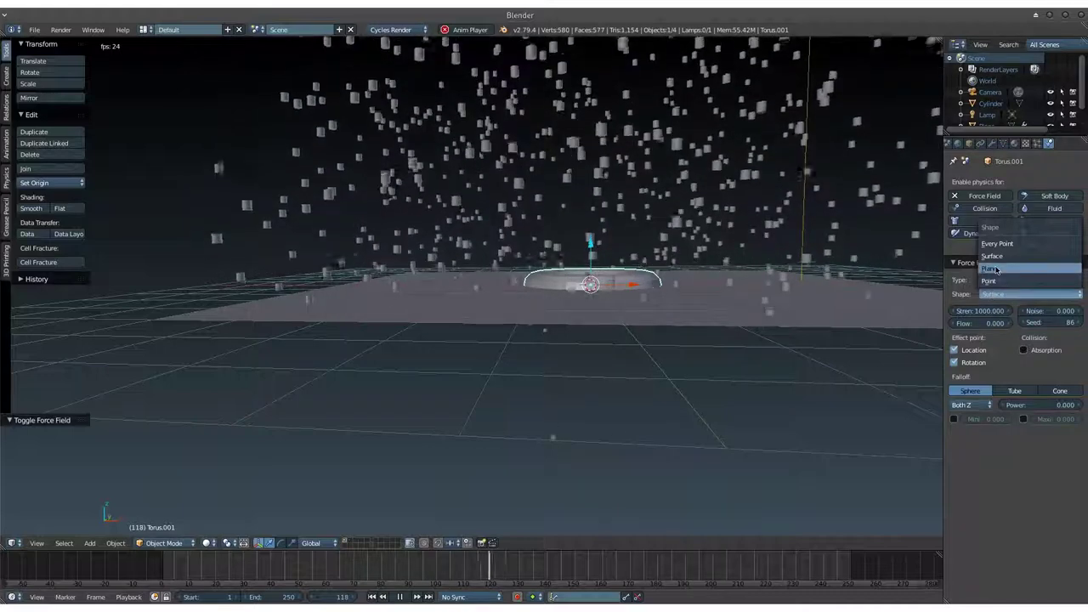
click(990, 268)
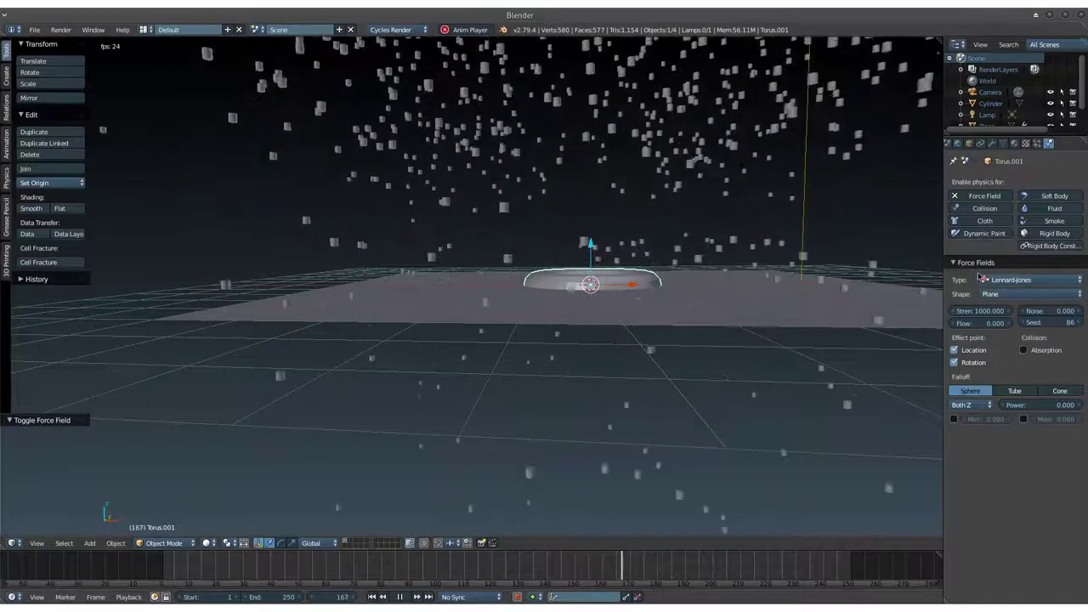
drag(590, 247, 593, 228)
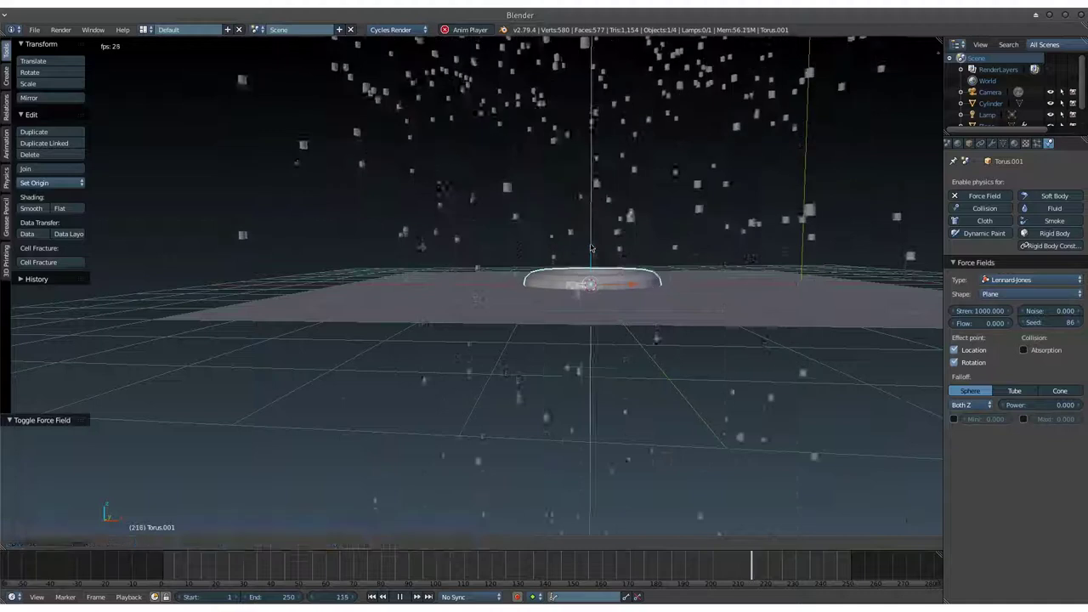
Nudge the torus up and down, then lift it high above the plane.
click(596, 217)
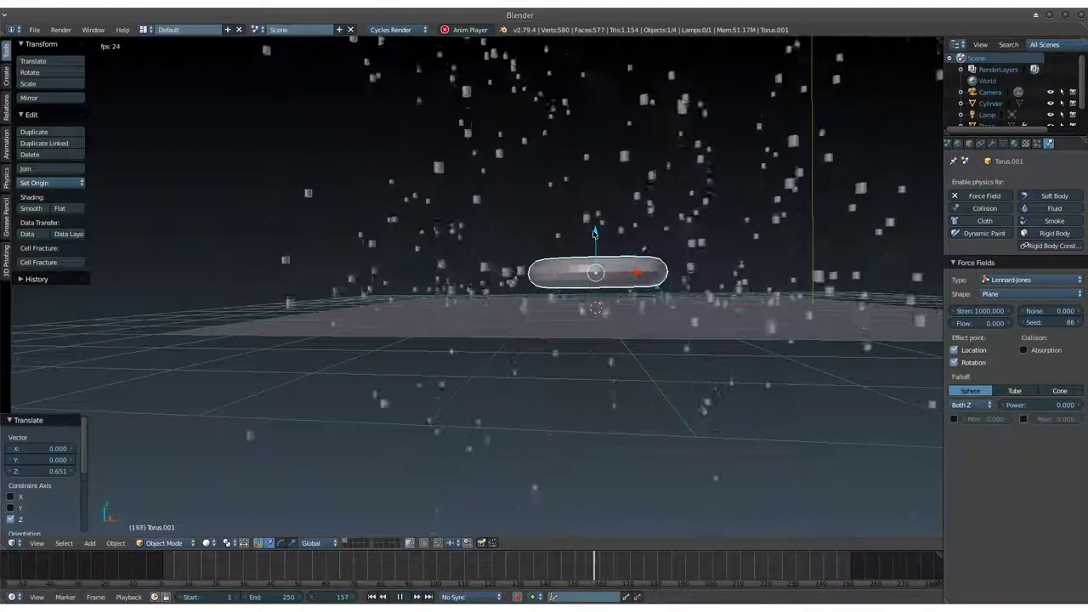
drag(596, 217, 596, 225)
click(597, 227)
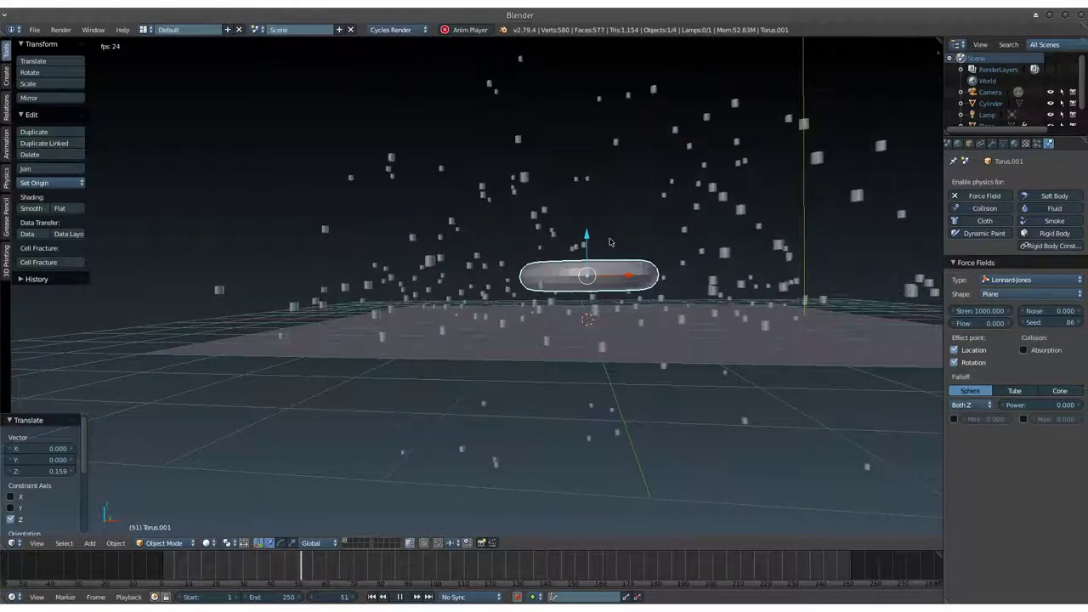
drag(592, 241, 591, 47)
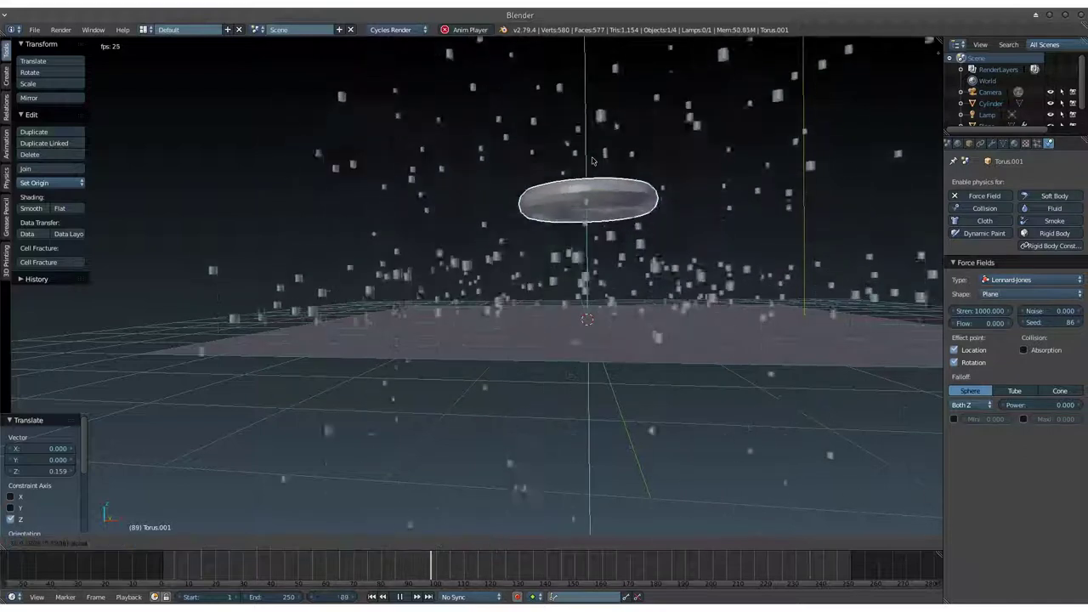
middle_drag(591, 51, 597, 235)
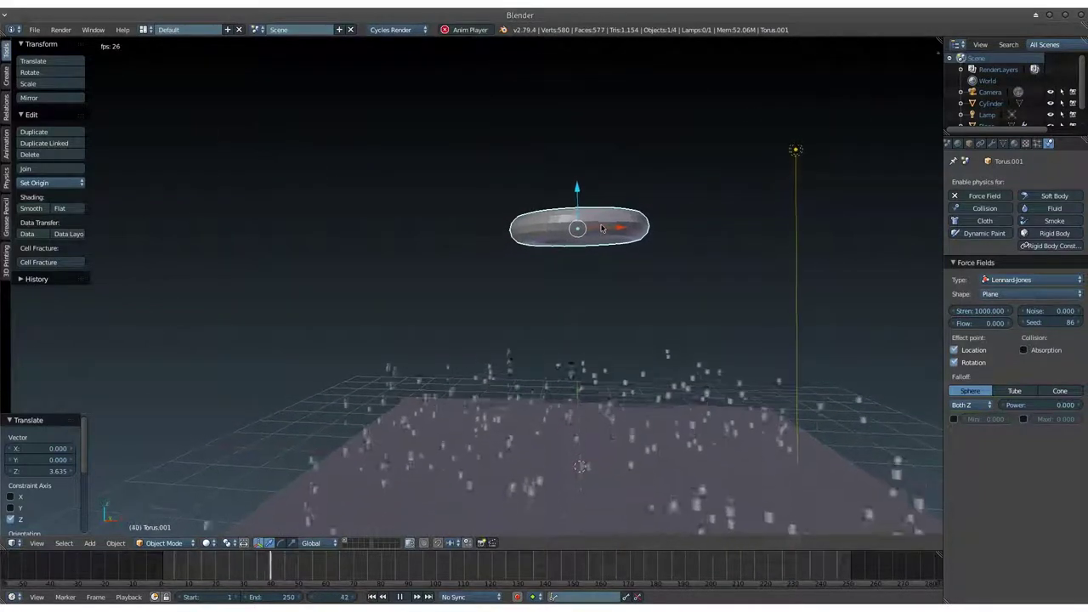
shift+middle_drag(595, 234, 598, 200)
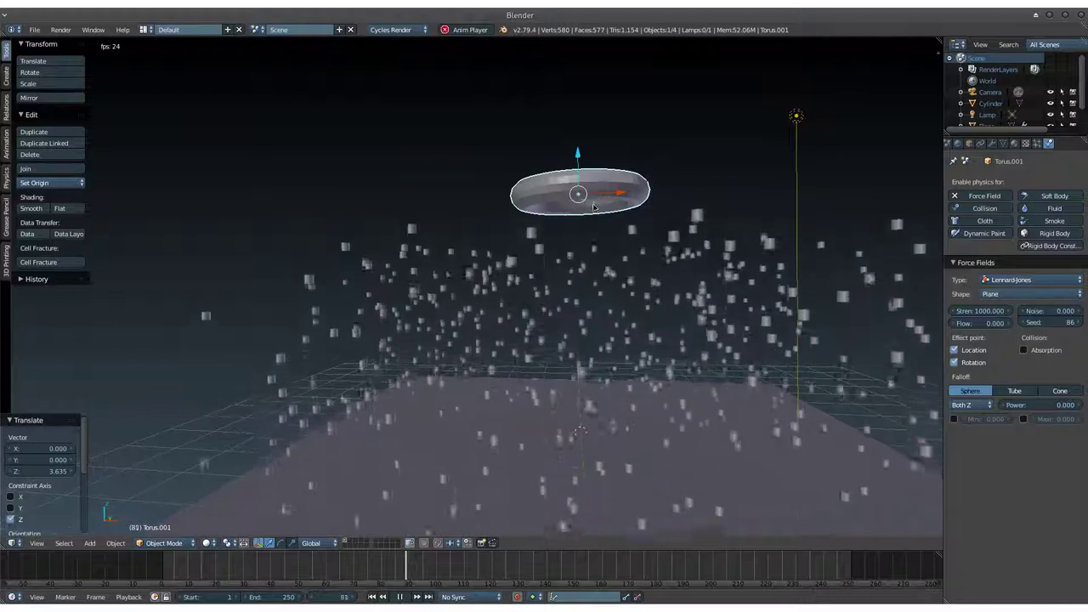
scroll(598, 200, down, 2)
shift+middle_drag(583, 223, 600, 292)
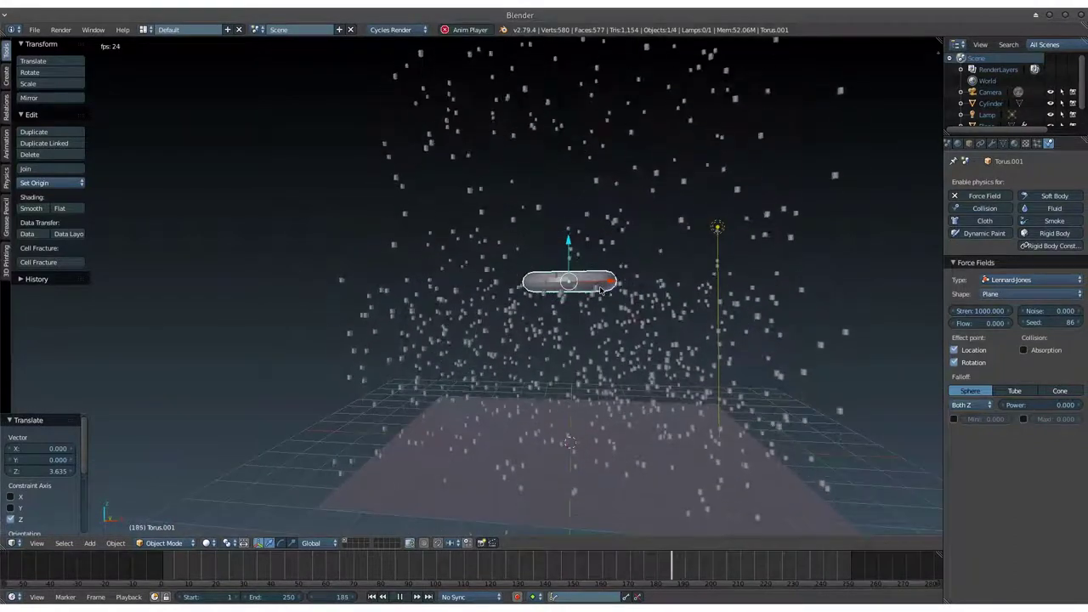
Drop the torus well below the plane, then bring it back up close to the plane.
drag(569, 241, 576, 53)
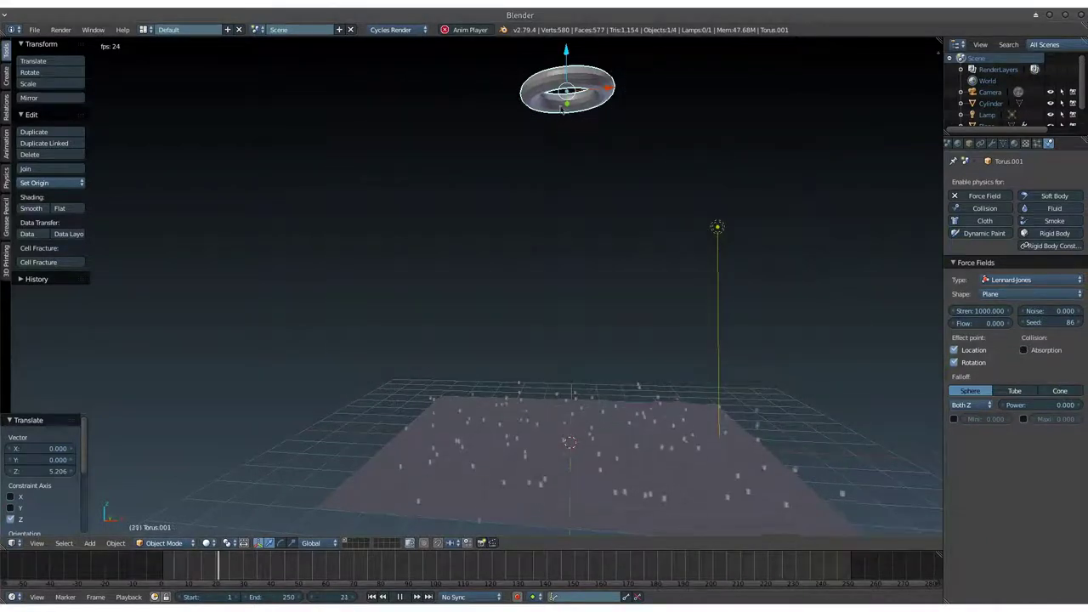
drag(566, 51, 573, 102)
drag(600, 289, 610, 319)
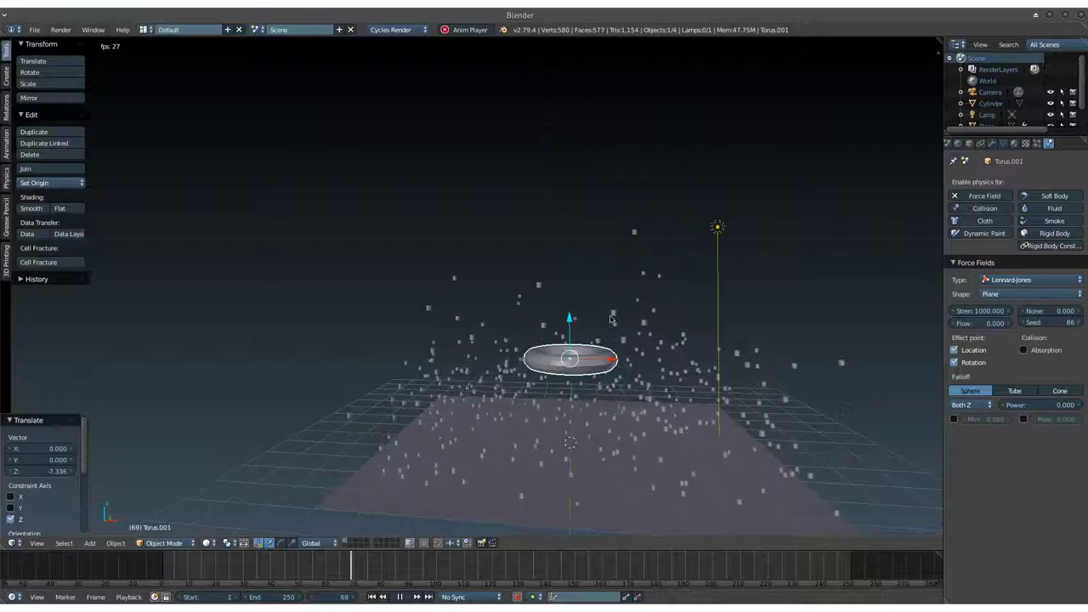
middle_drag(609, 324, 614, 253)
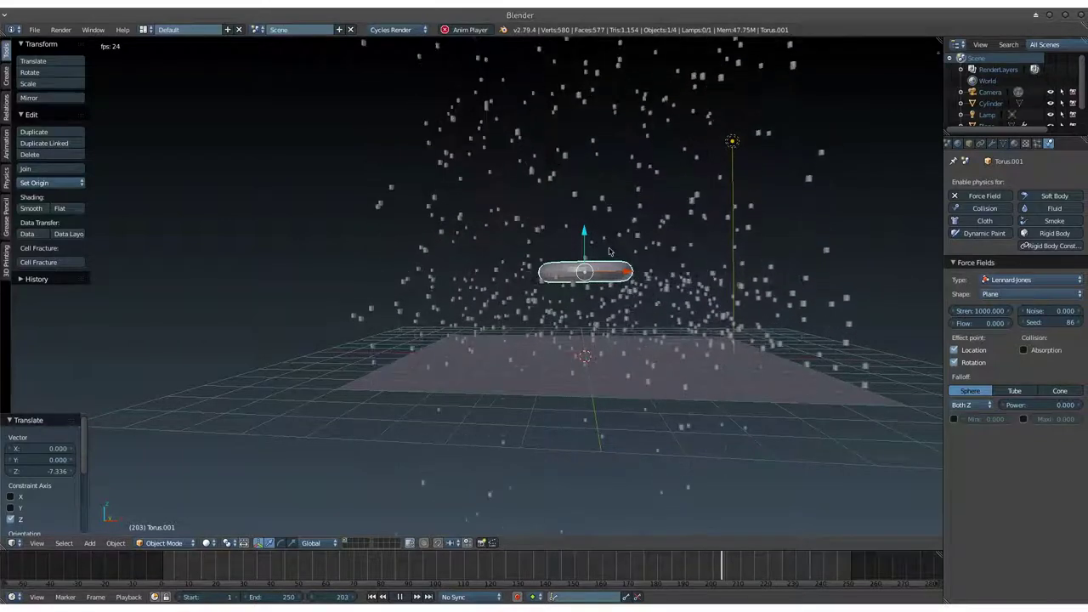
drag(584, 234, 583, 280)
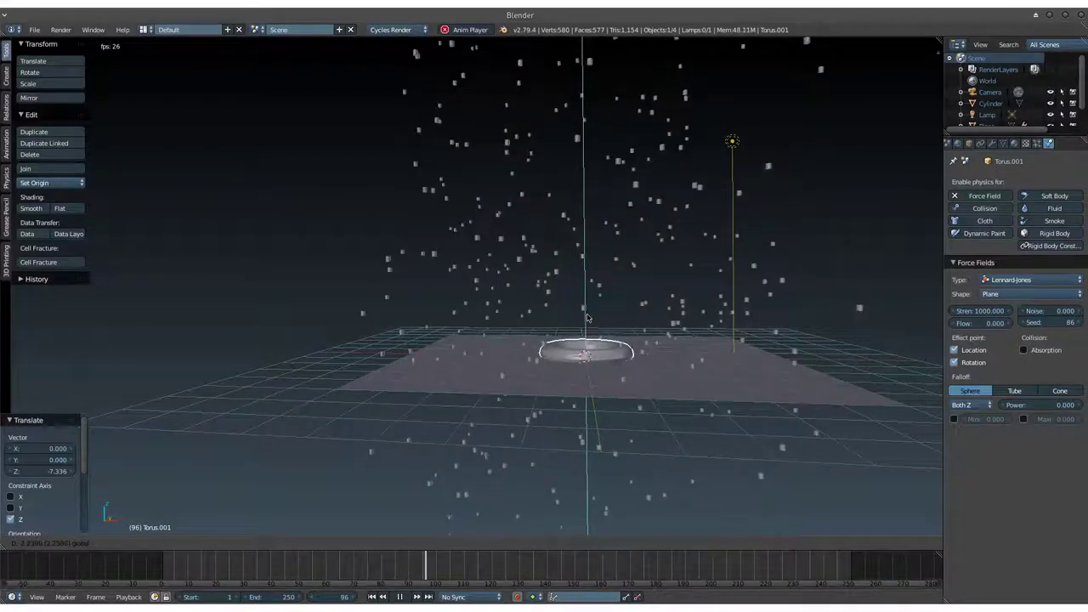
drag(587, 316, 584, 317)
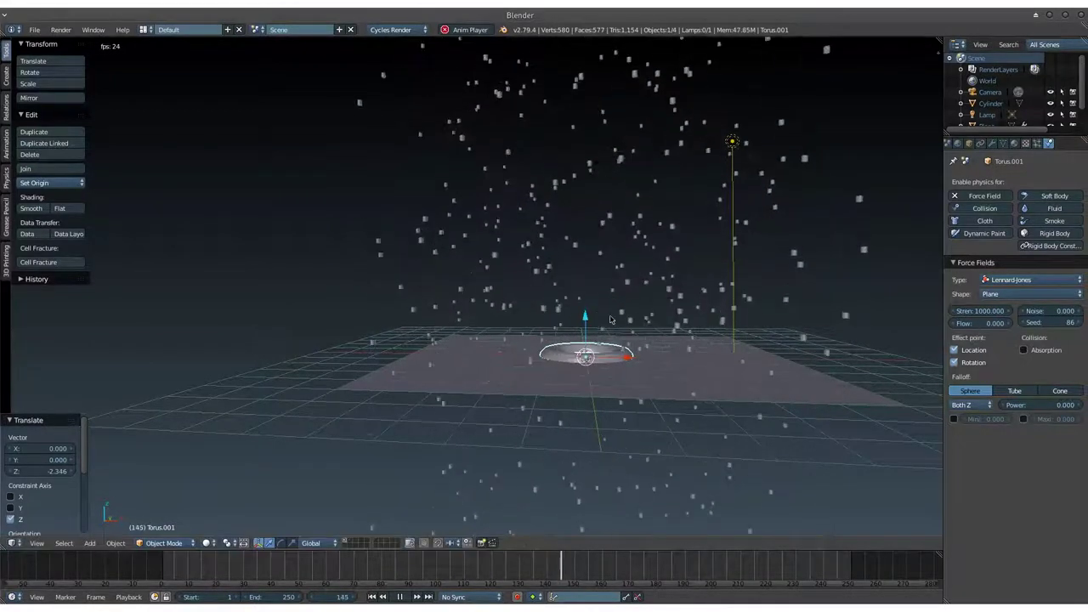
mouse_move(585, 317)
middle_down()
mouse_move(621, 368)
mouse_move(628, 357)
middle_up()
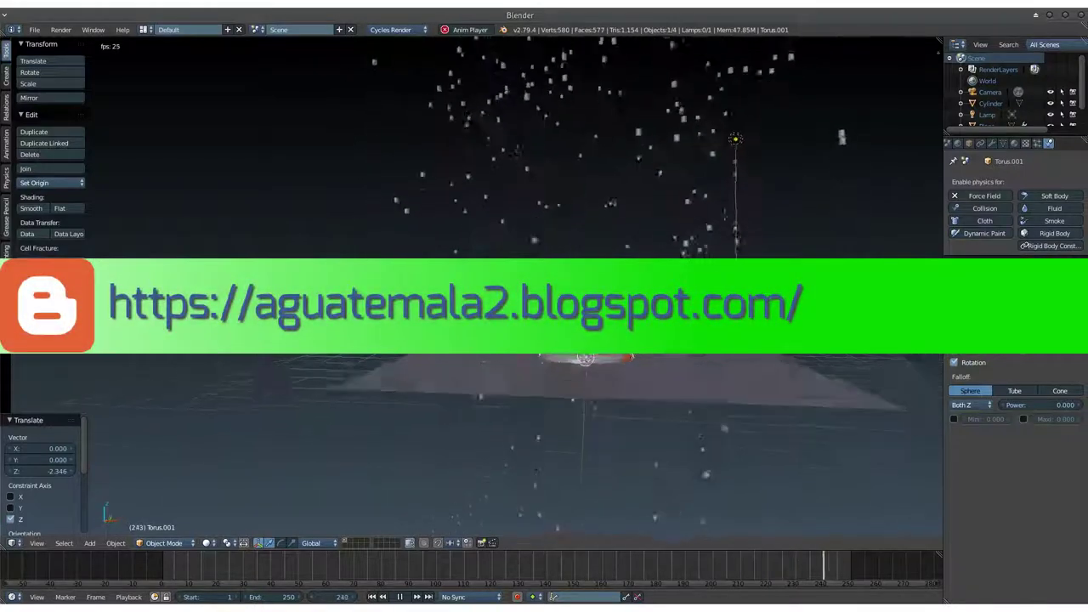
Delete the torus and add a Text object in its place.
key(Escape)
key(x)
click(606, 320)
key(shift+a)
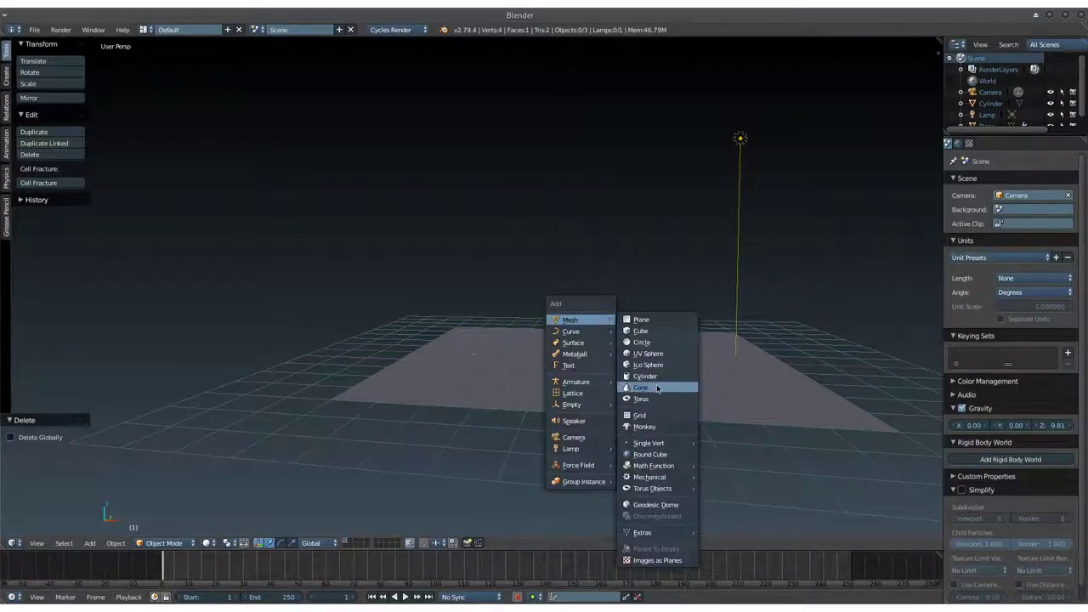
click(582, 364)
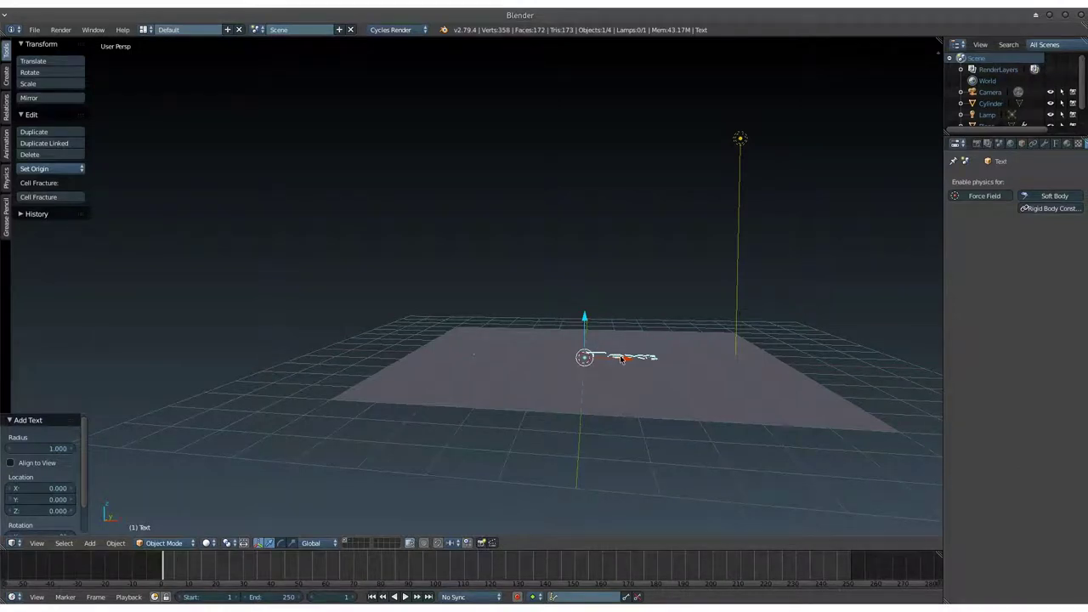
Shift the text -1.102 along X and raise it 0.221 on Z, then stop playback.
click(587, 359)
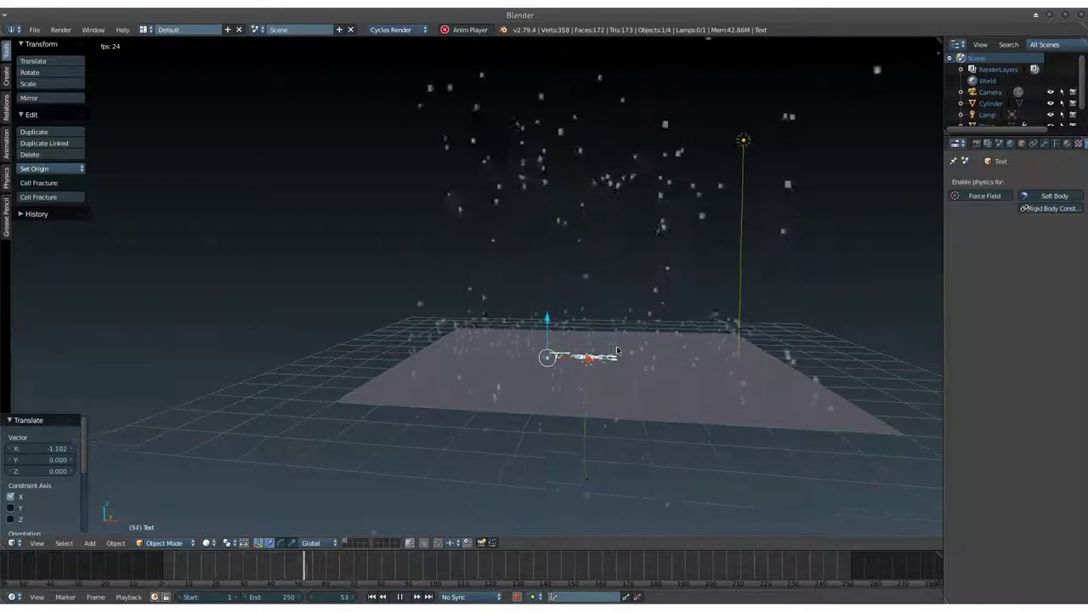
middle_drag(614, 345, 625, 328)
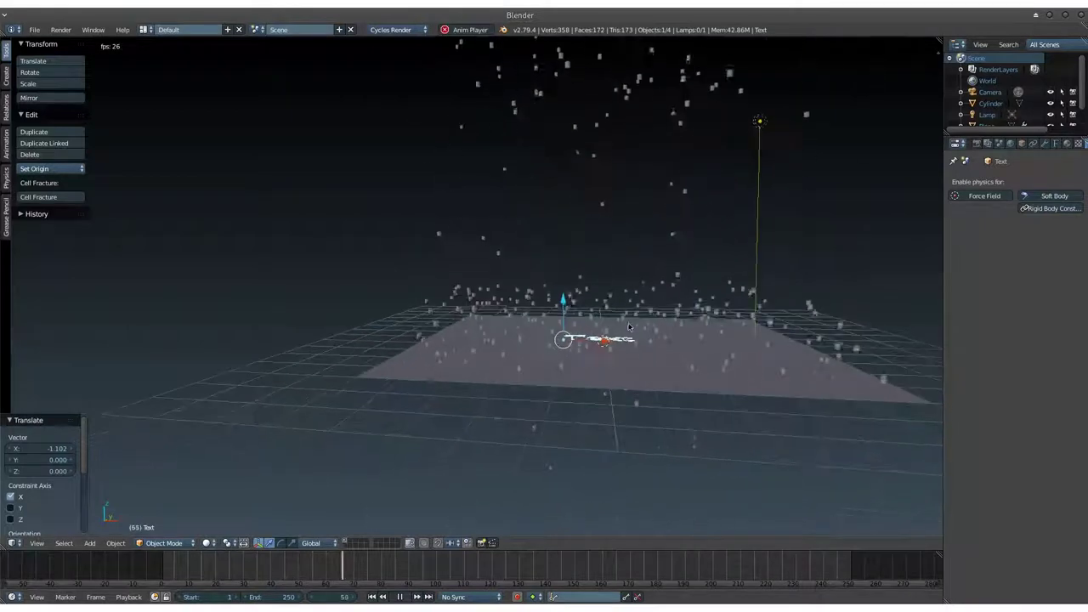
key(g)
key(z)
click(565, 295)
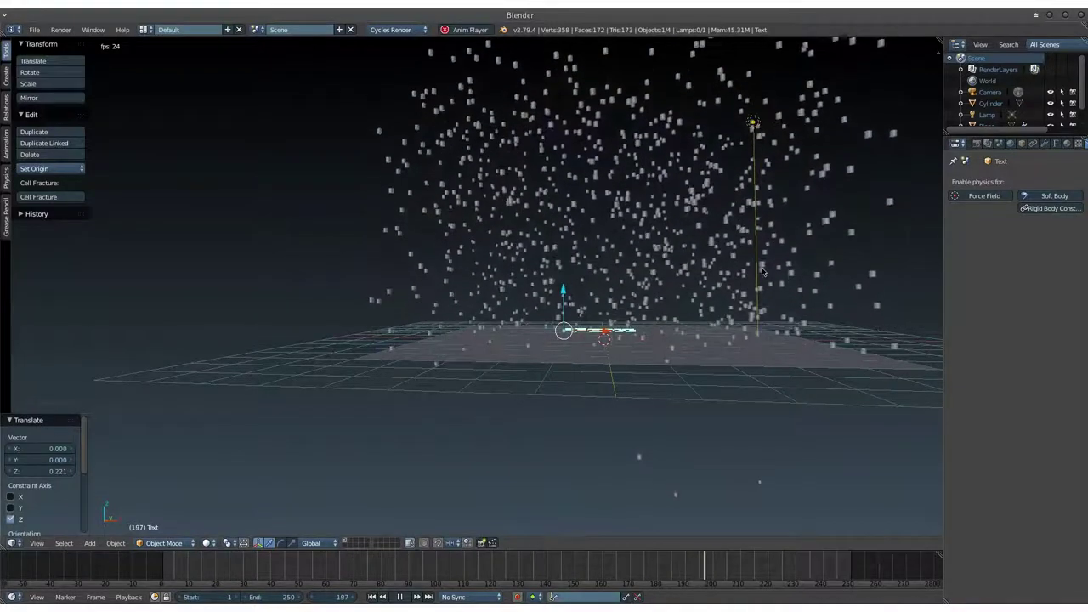
key(shift+Left)
key(Escape)
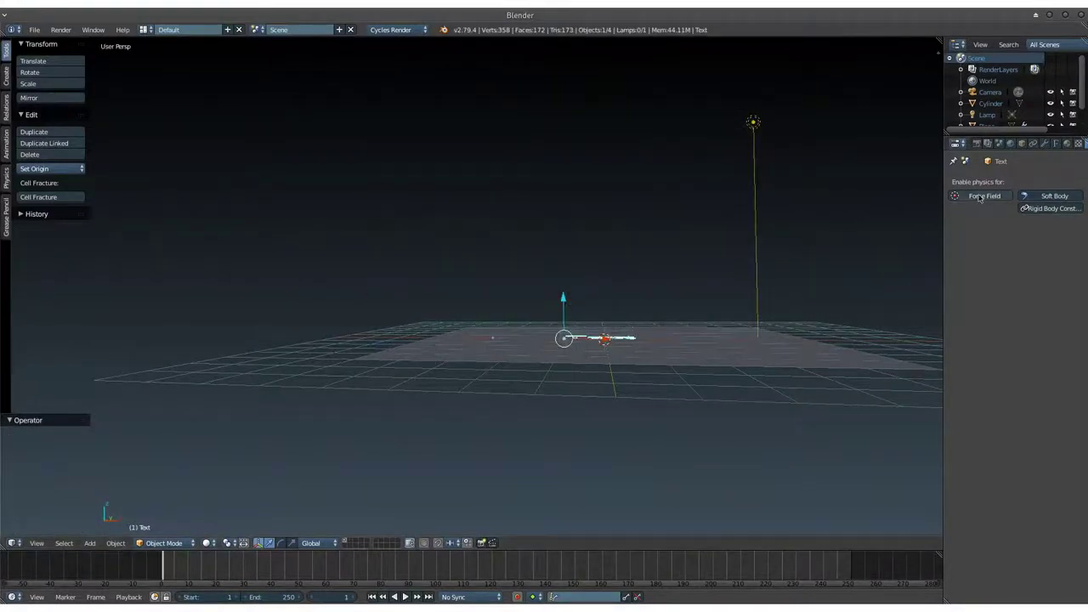
Give the Text object a Lennard-Jones force field.
click(980, 198)
click(1000, 244)
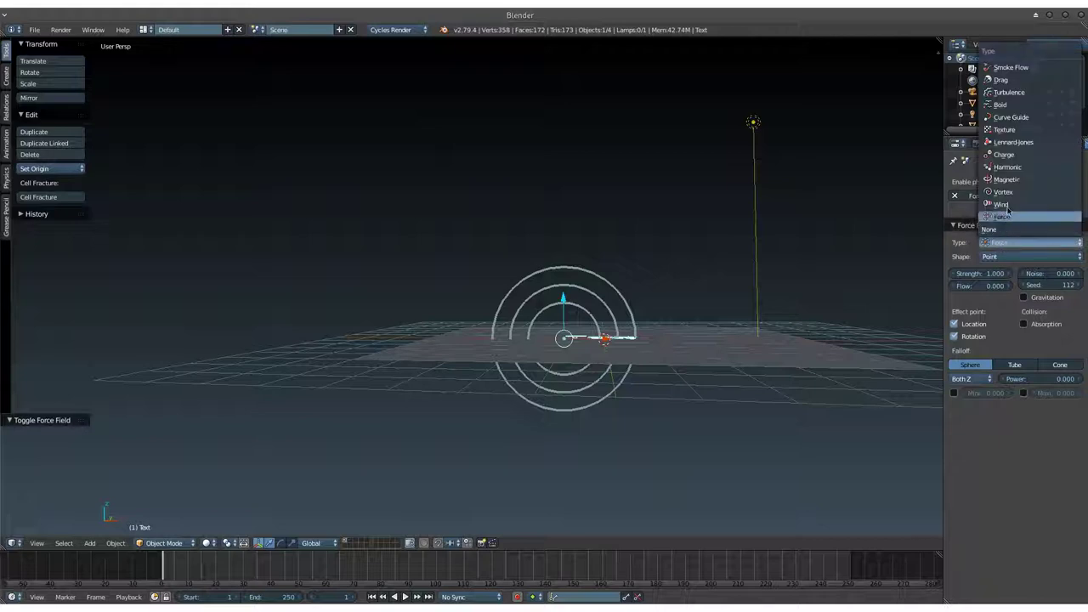
click(1023, 143)
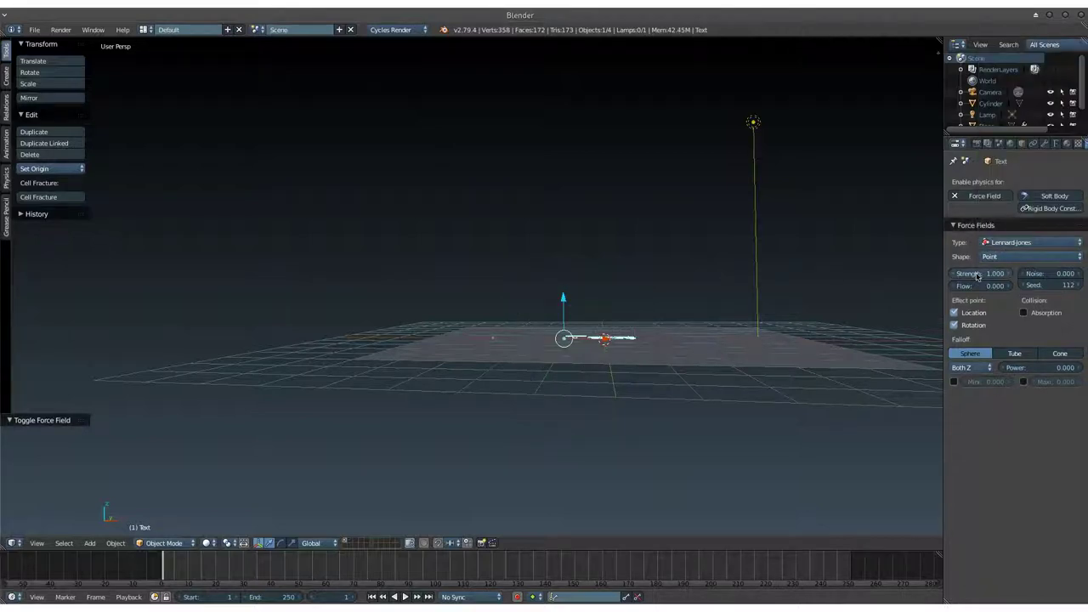
Review the plane's particle Force Field Settings, leaving the plane in place, and reselect the text.
right_click(714, 341)
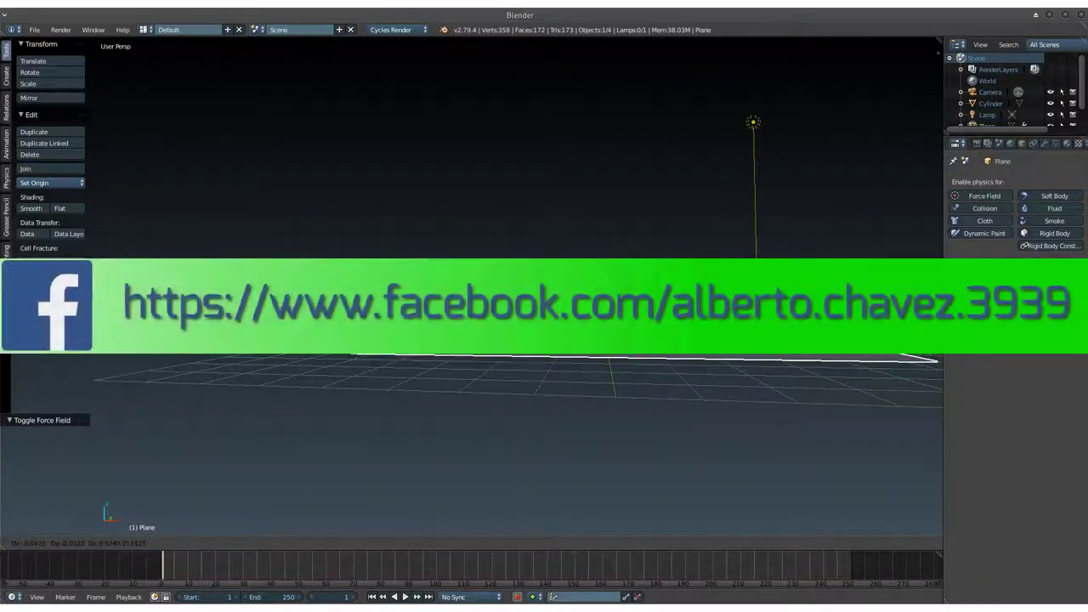
click(1067, 144)
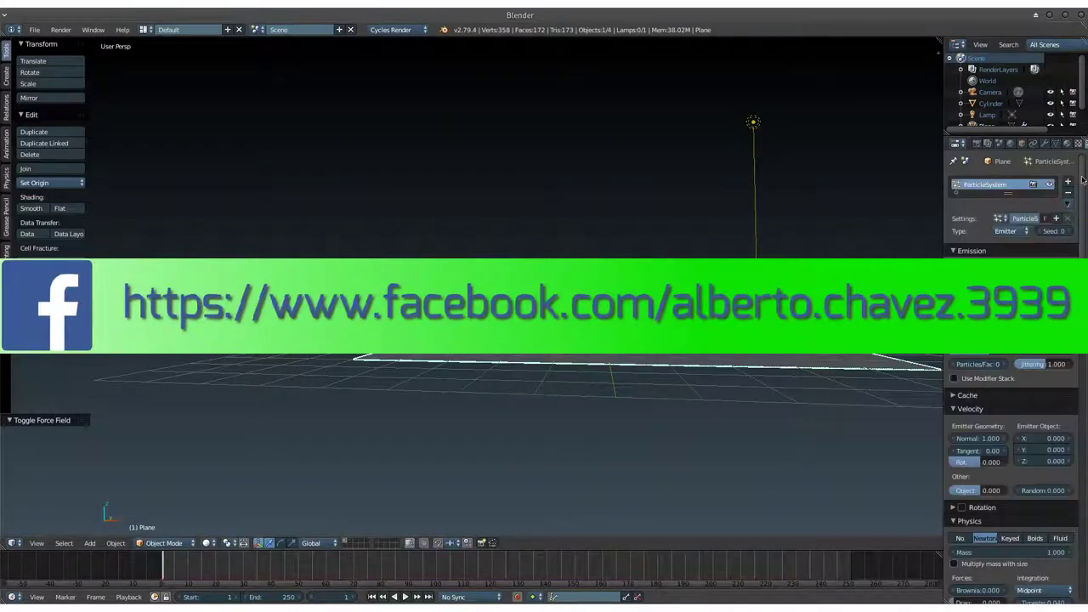
scroll(1020, 341, down, 5)
scroll(1012, 382, down, 5)
scroll(1004, 425, down, 5)
scroll(994, 462, down, 4)
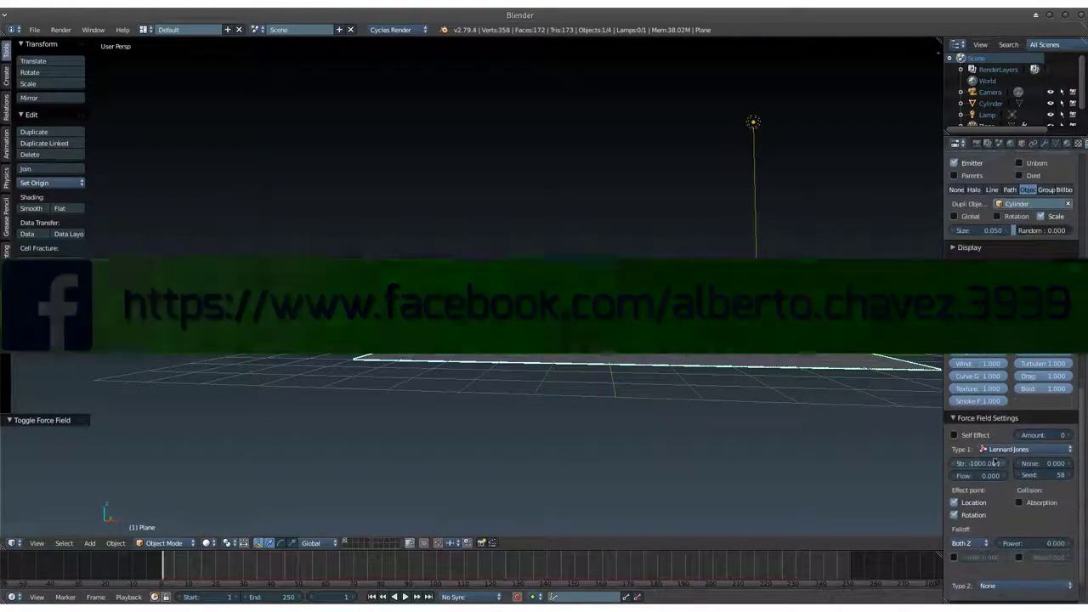
middle_drag(612, 337, 618, 374)
key(g)
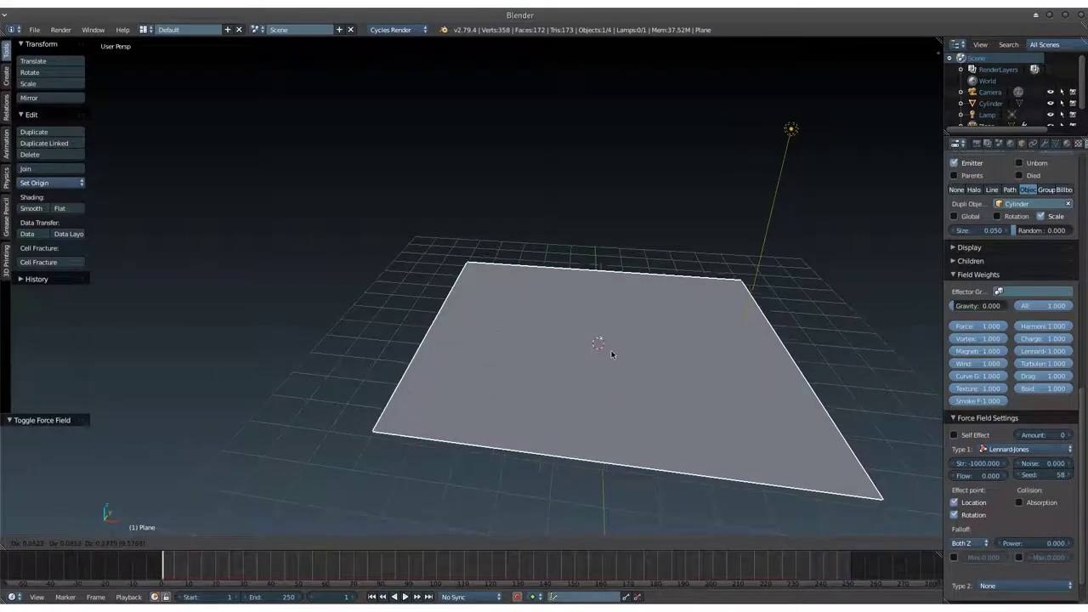
key(Escape)
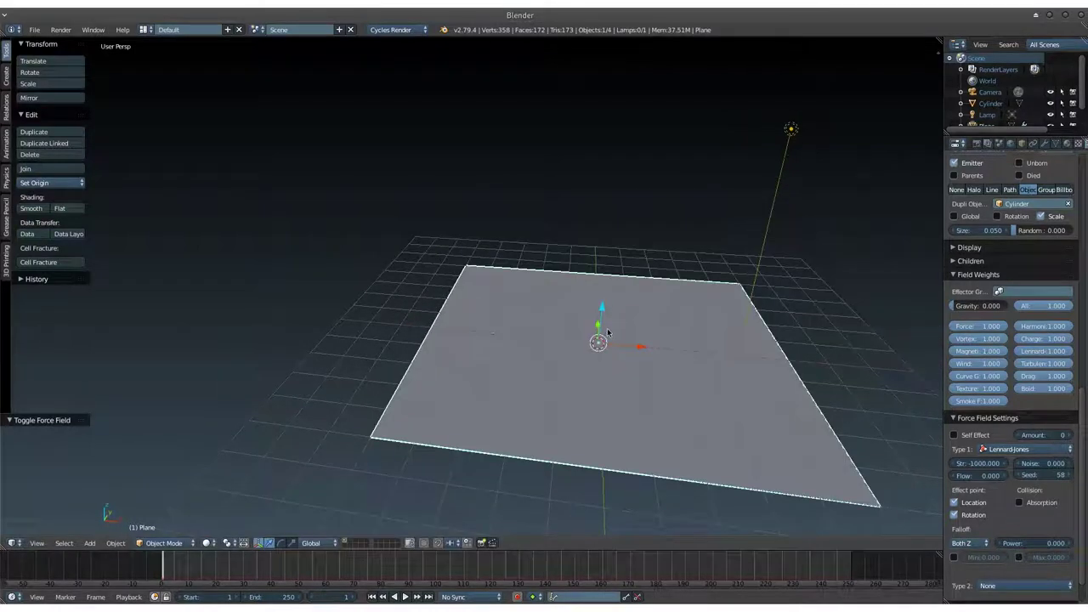
right_click(607, 337)
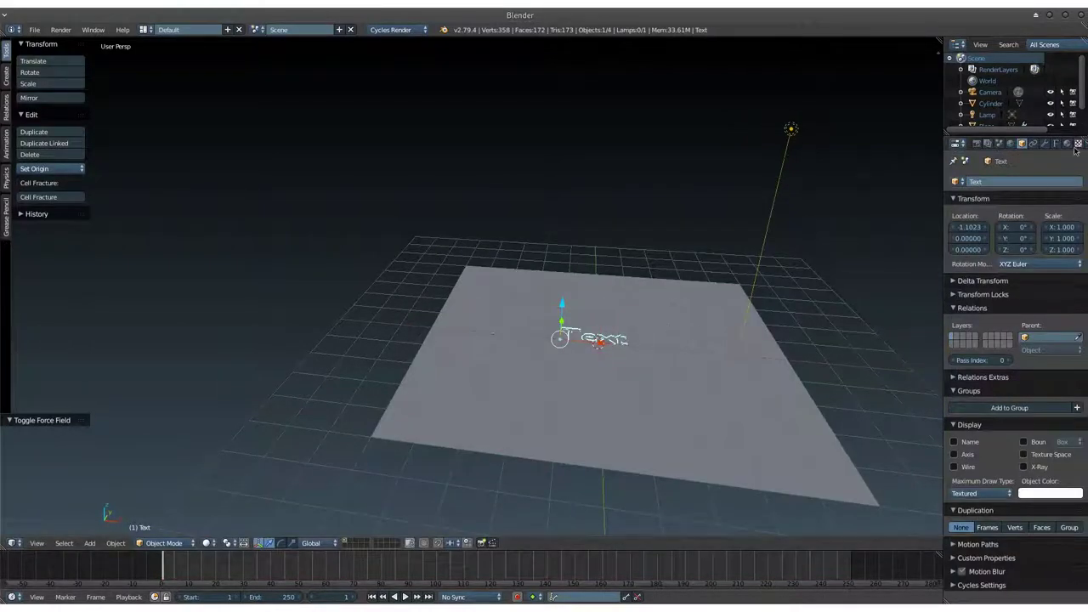
Give the text's field strength 1000 and Surface shape, and raise it 0.275 on Z.
click(1045, 142)
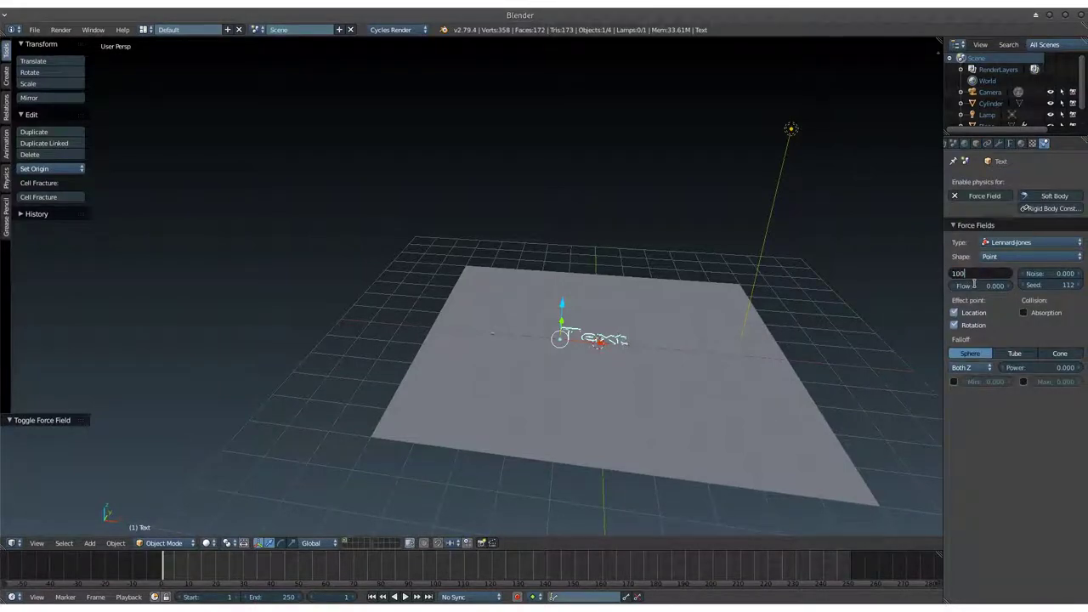
middle_drag(680, 361, 637, 324)
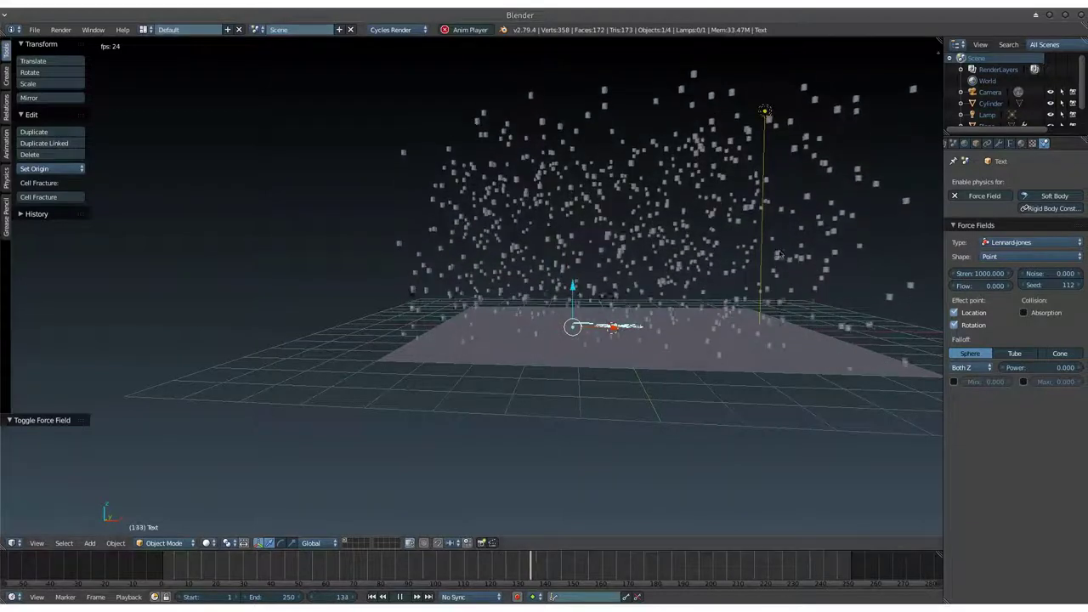
click(1003, 256)
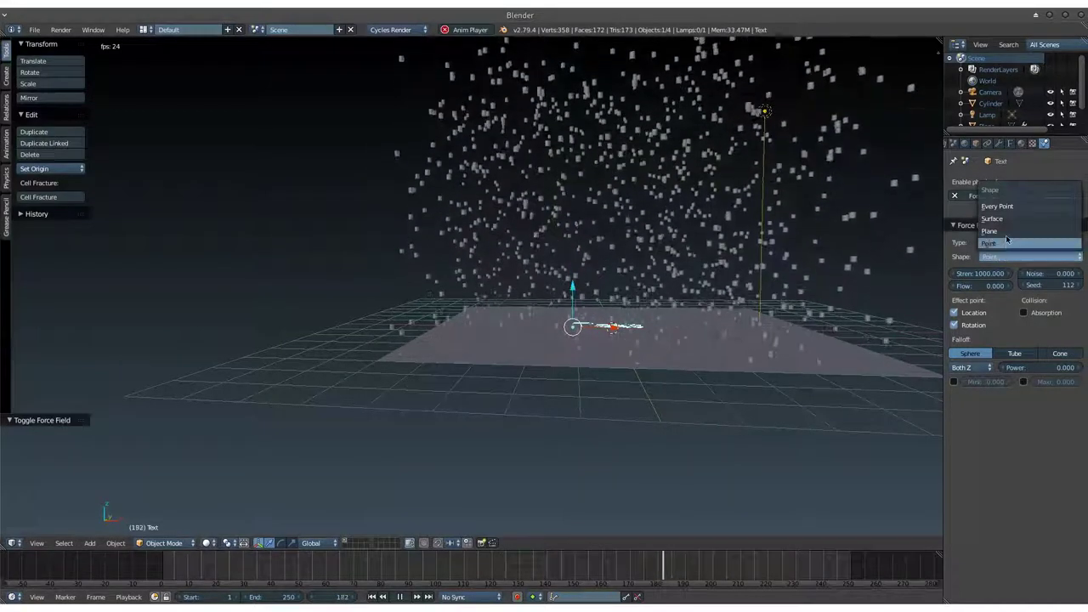
click(994, 219)
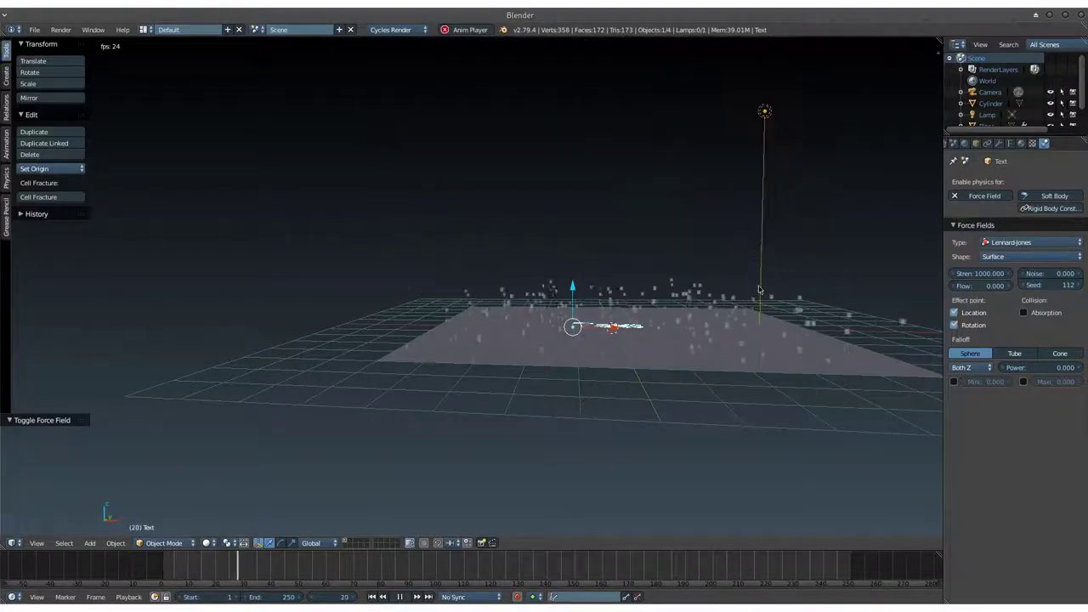
drag(573, 289, 573, 270)
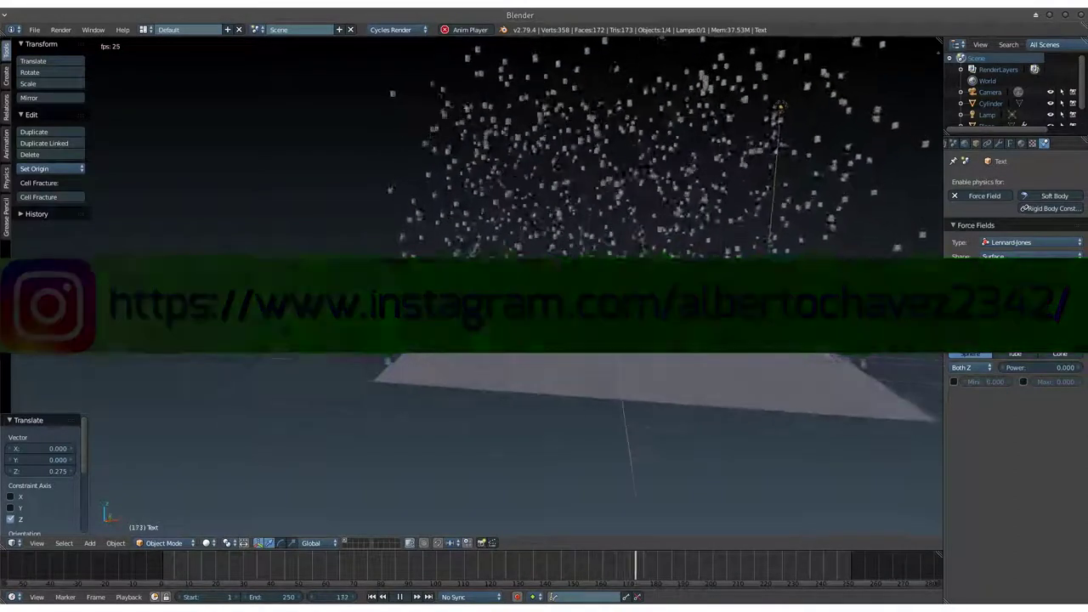
Scale the text up by a factor of 2.22.
middle_drag(659, 384, 632, 327)
key(s)
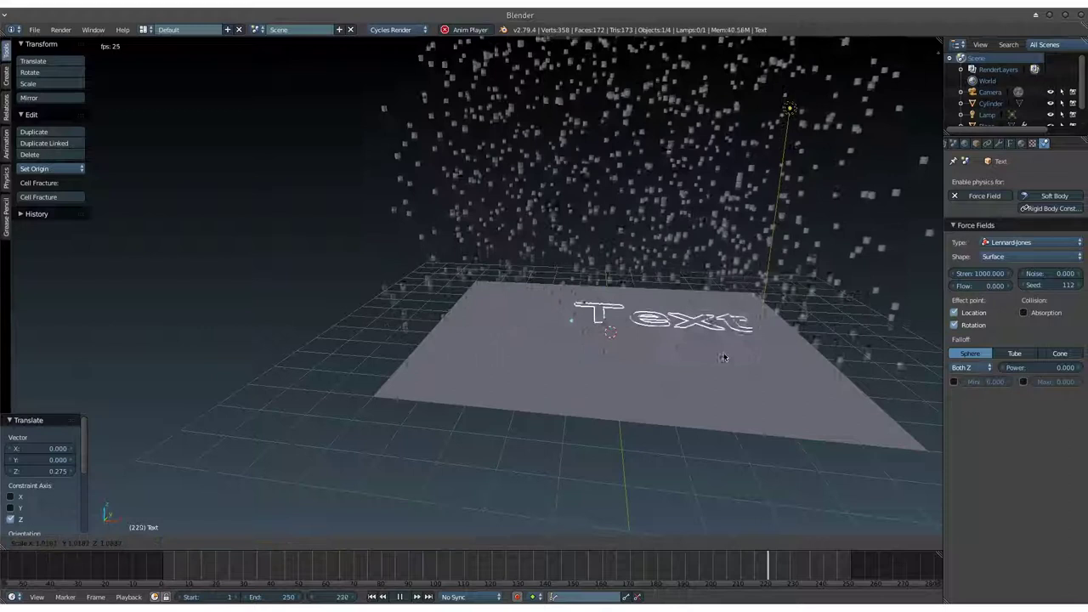
key(x)
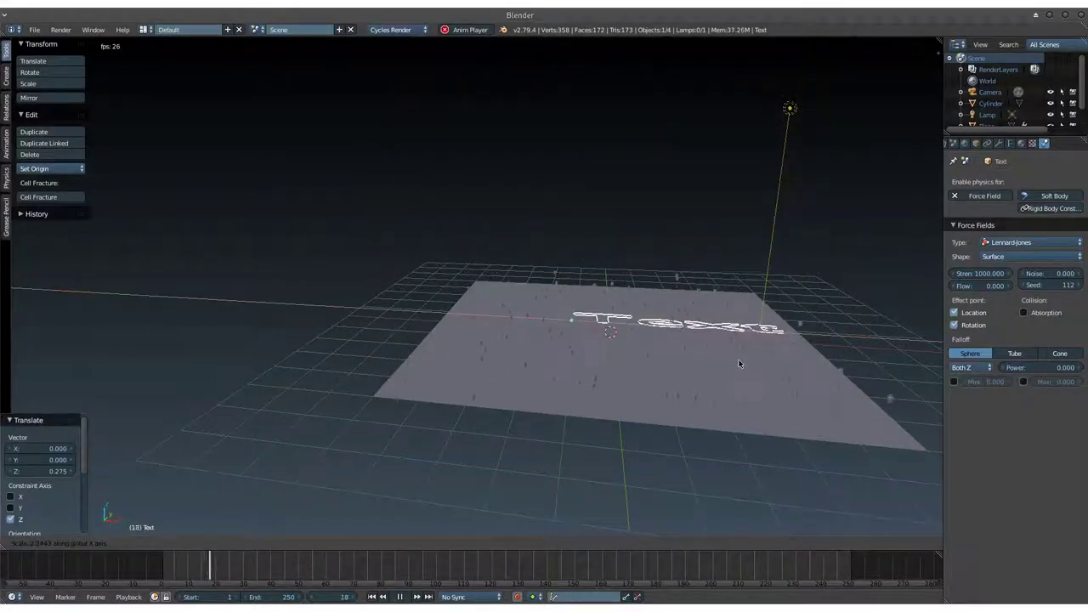
key(Escape)
text(s)
text(2.22)
key(Return)
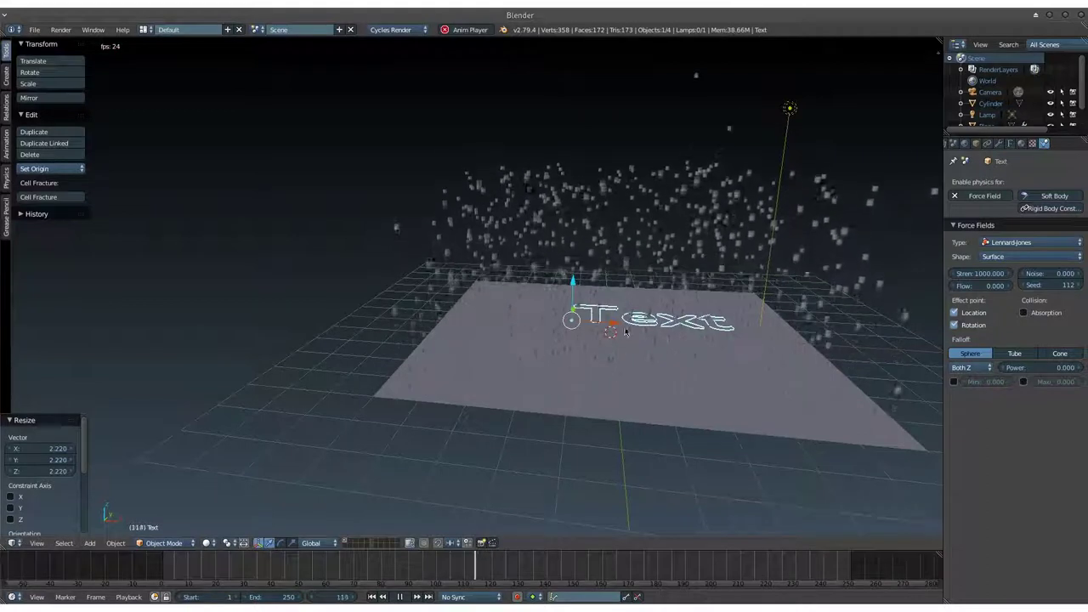
Lift the text a further 0.239 along Z, just above the plane.
key(g)
key(x)
click(586, 323)
key(g)
key(z)
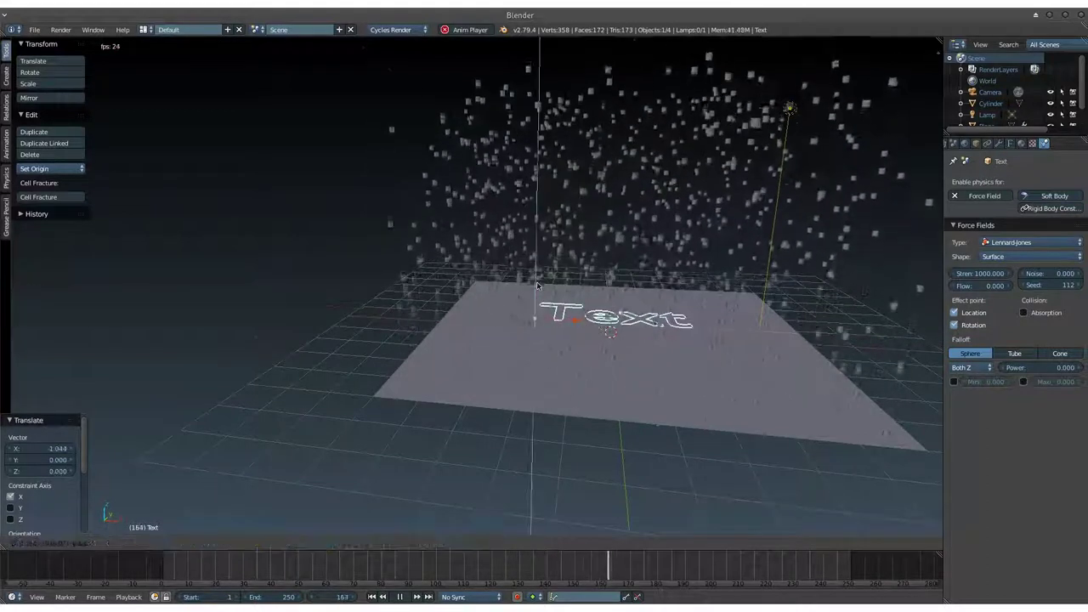
click(537, 279)
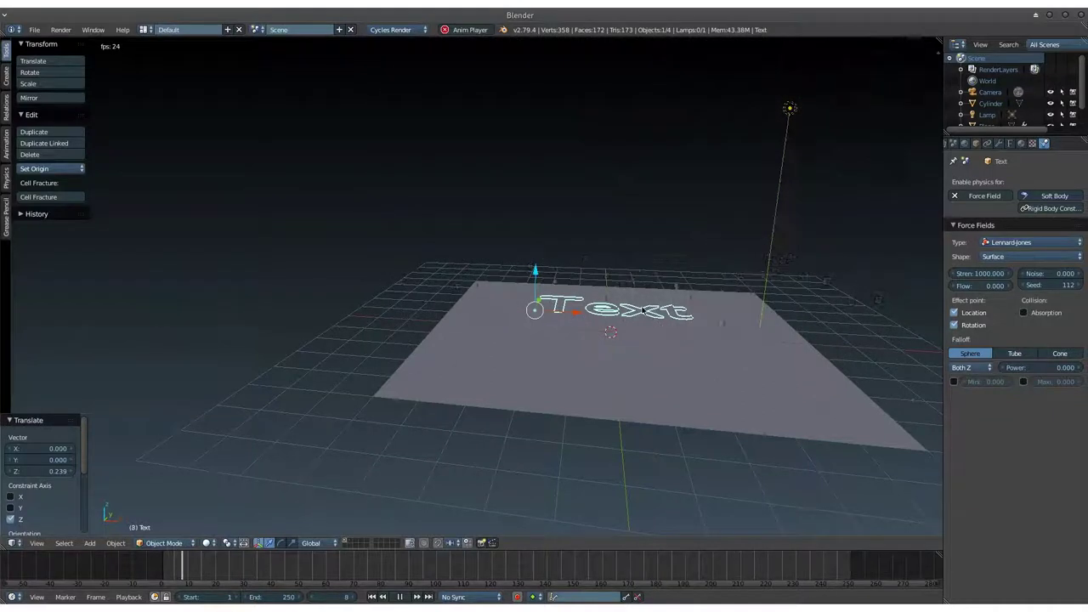
middle_drag(643, 309, 644, 294)
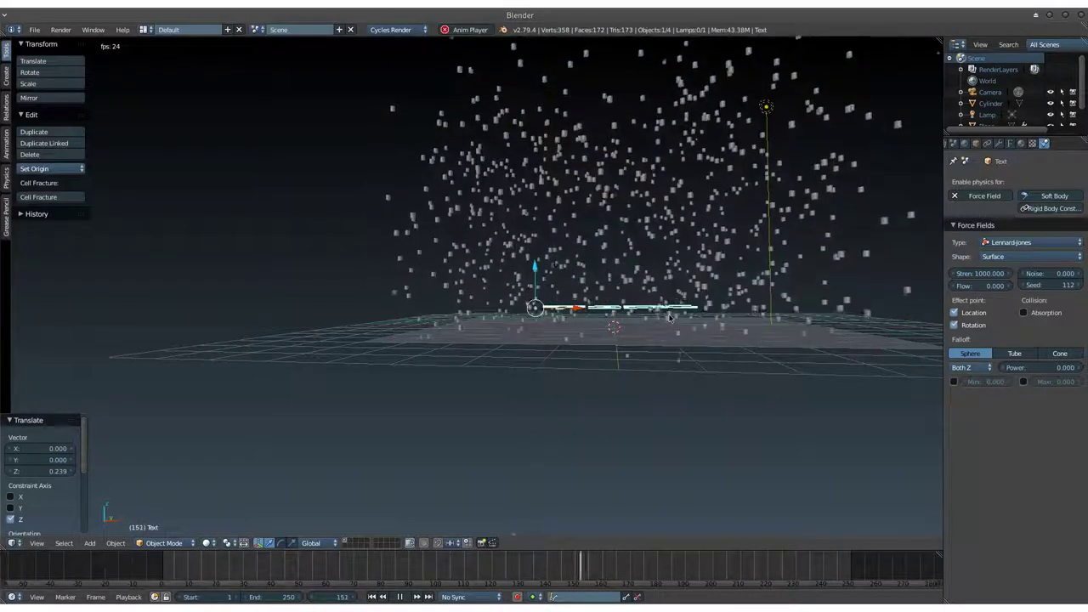
click(1008, 257)
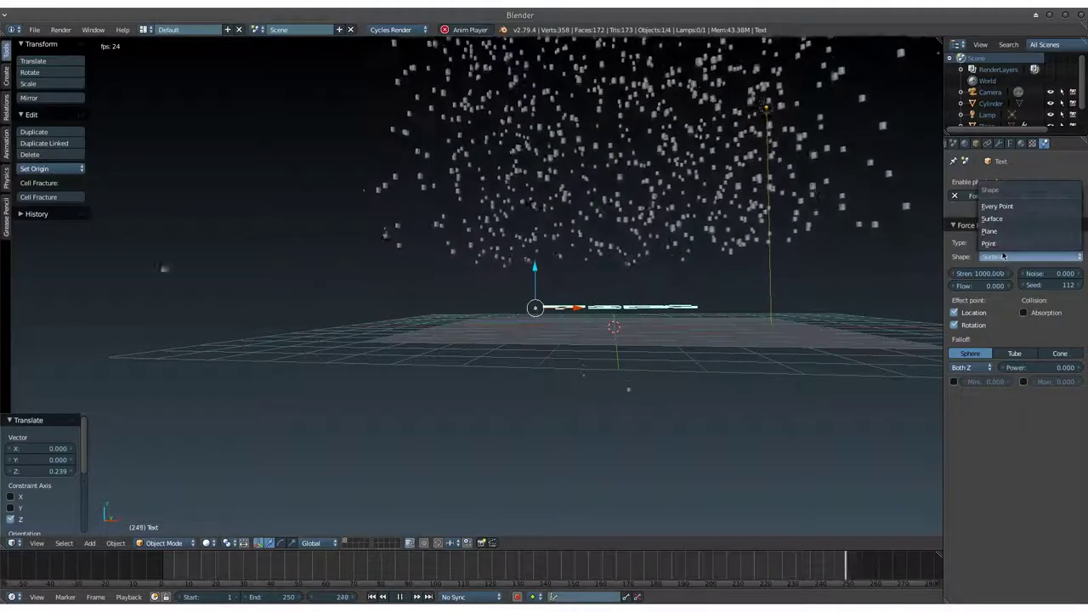
click(1015, 207)
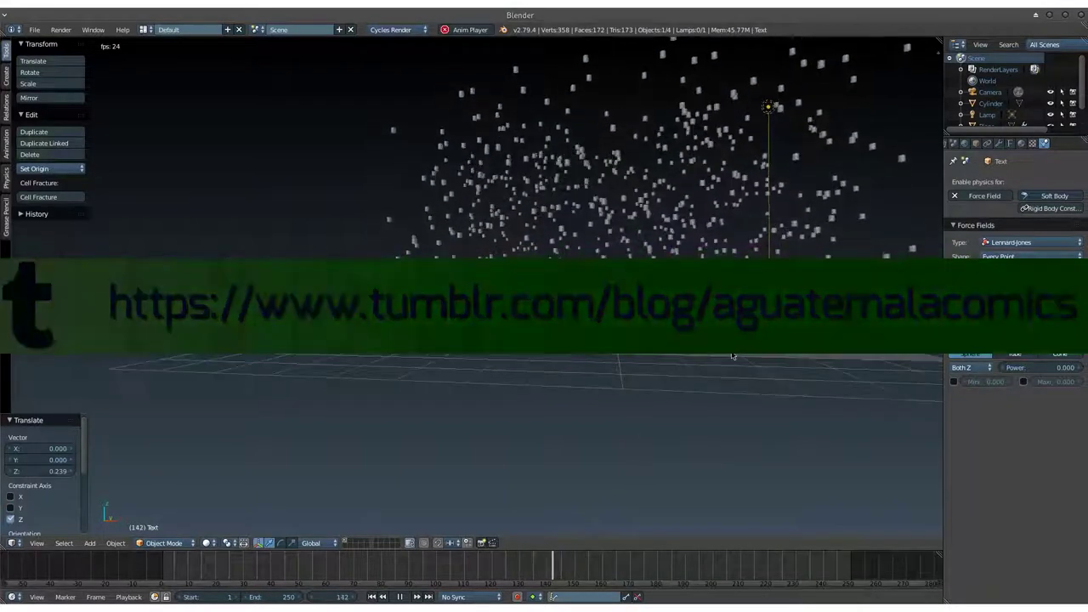
middle_drag(731, 281, 740, 342)
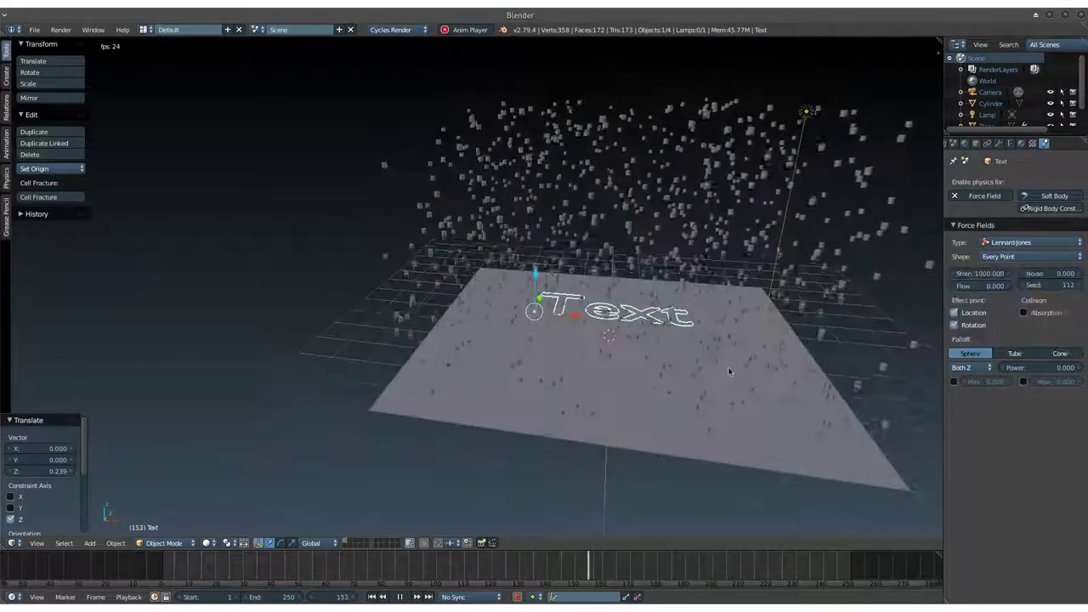
click(1002, 257)
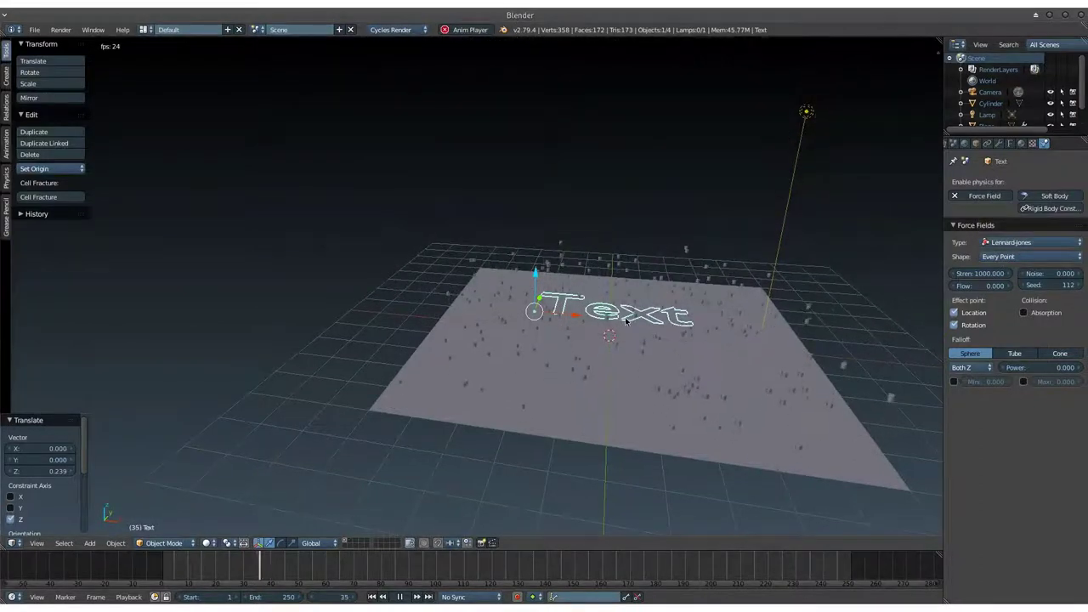
middle_drag(626, 320, 629, 315)
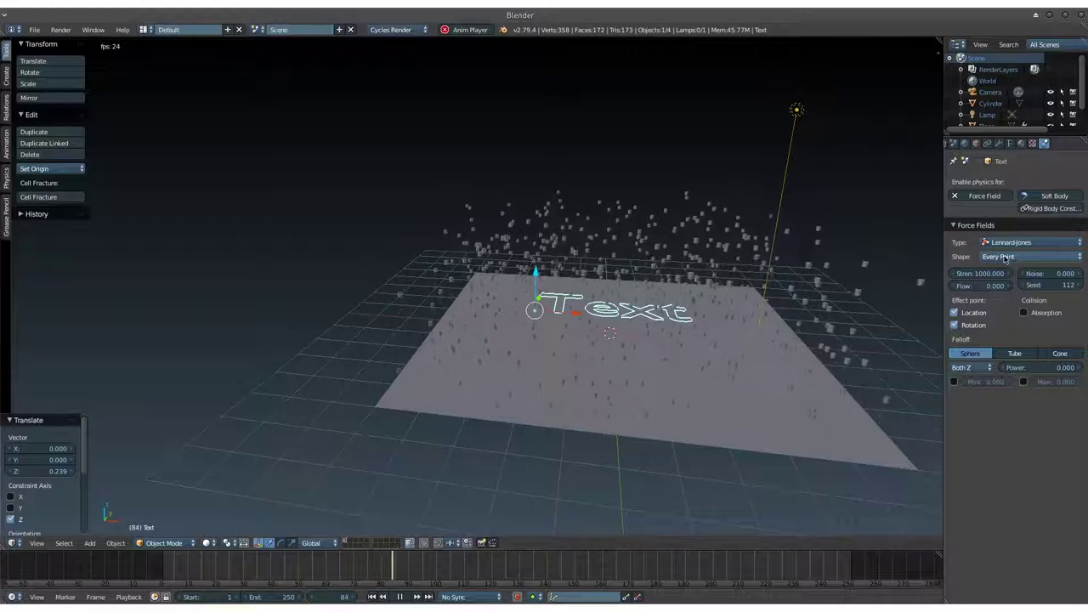
click(1005, 257)
click(1012, 225)
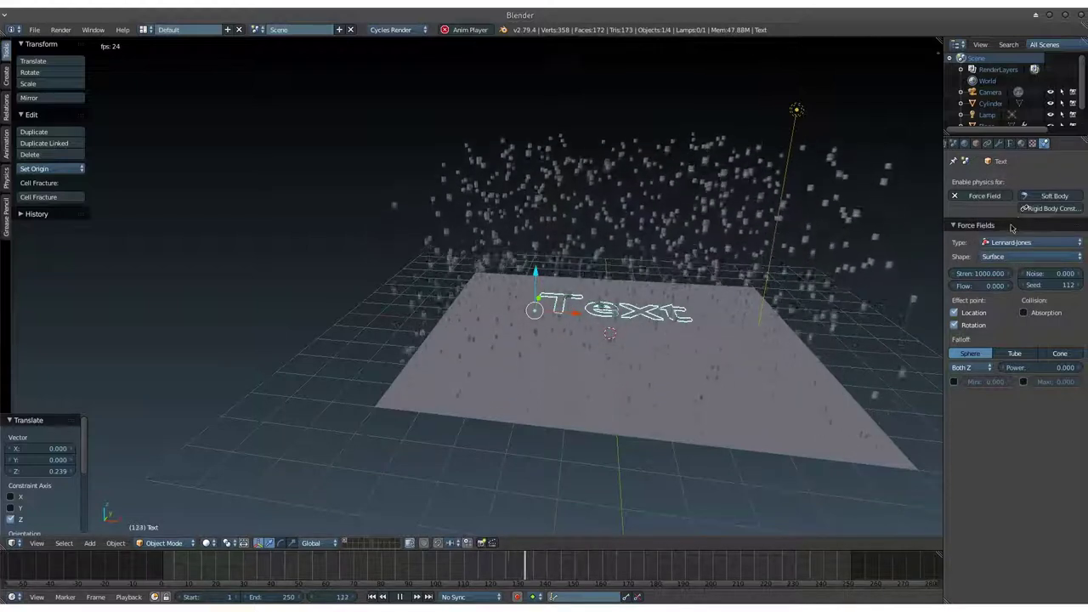
middle_drag(883, 283, 723, 257)
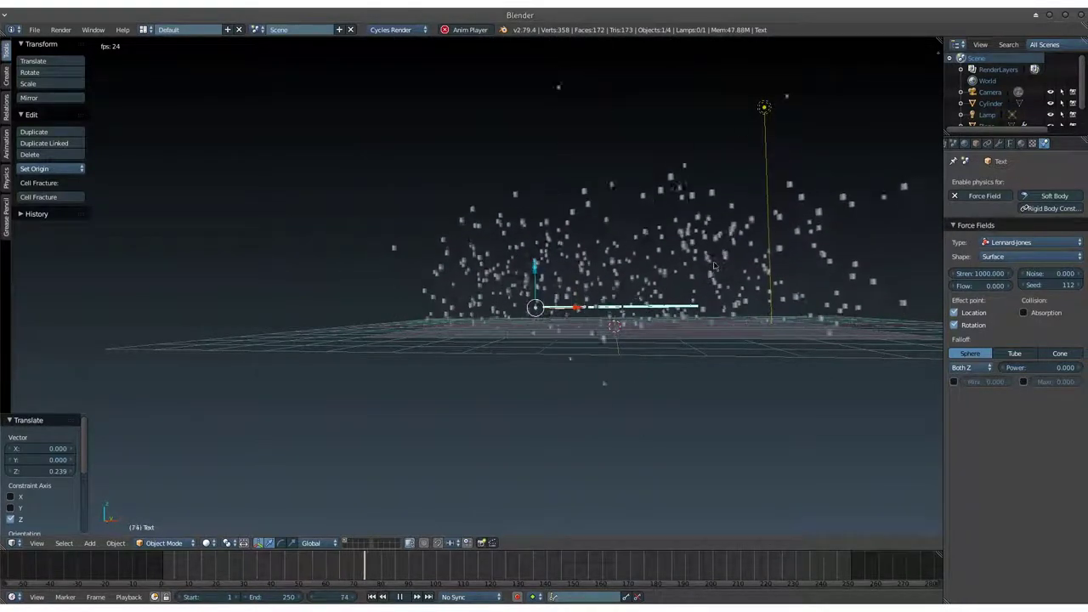
middle_drag(713, 270, 639, 313)
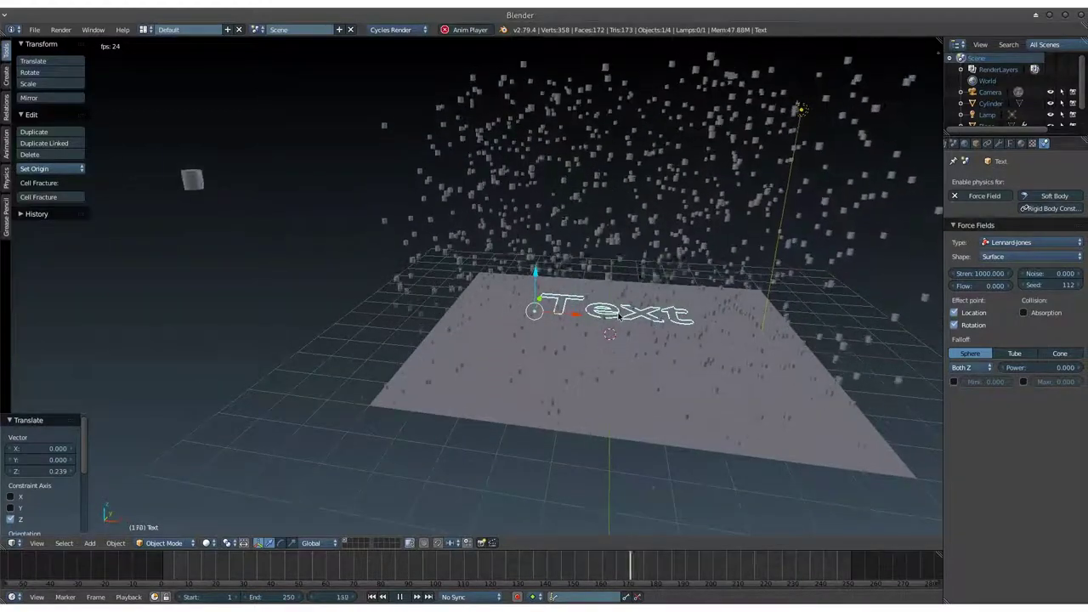
middle_drag(620, 315, 629, 299)
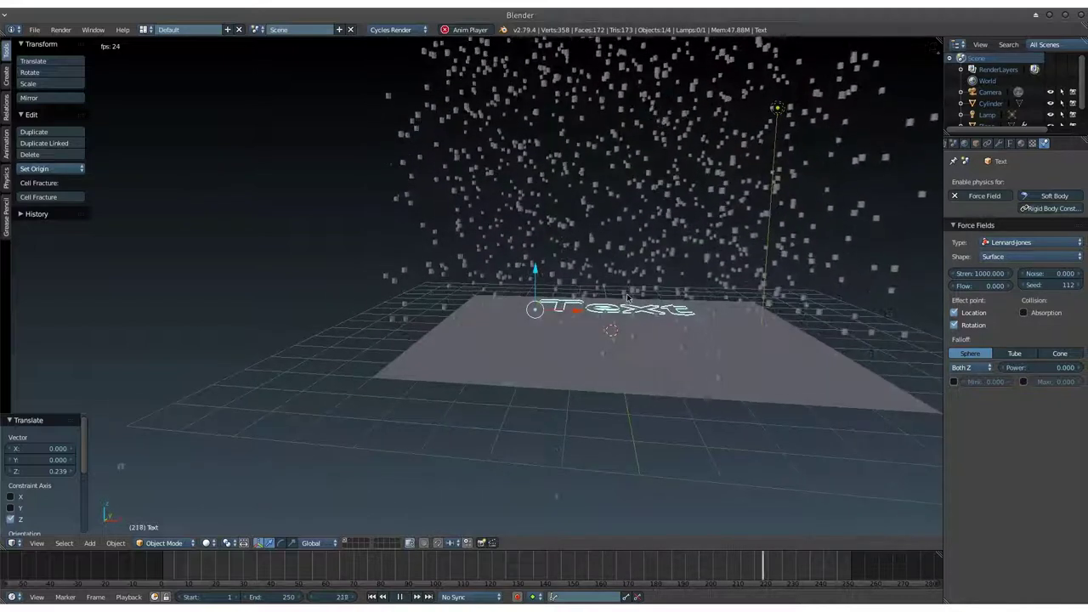